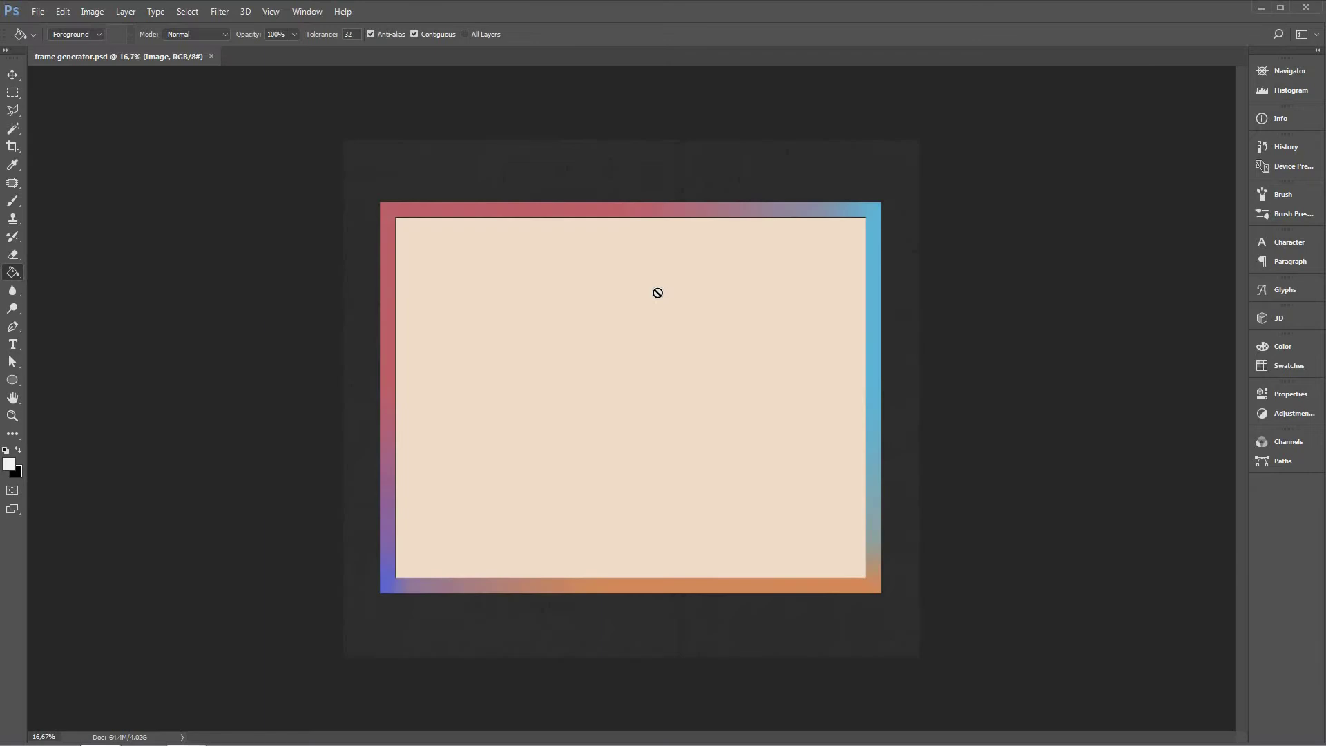
- Show the document's layers and place the "your design" artwork in the centre of the canvas above the Image layer
left_click(306, 12)
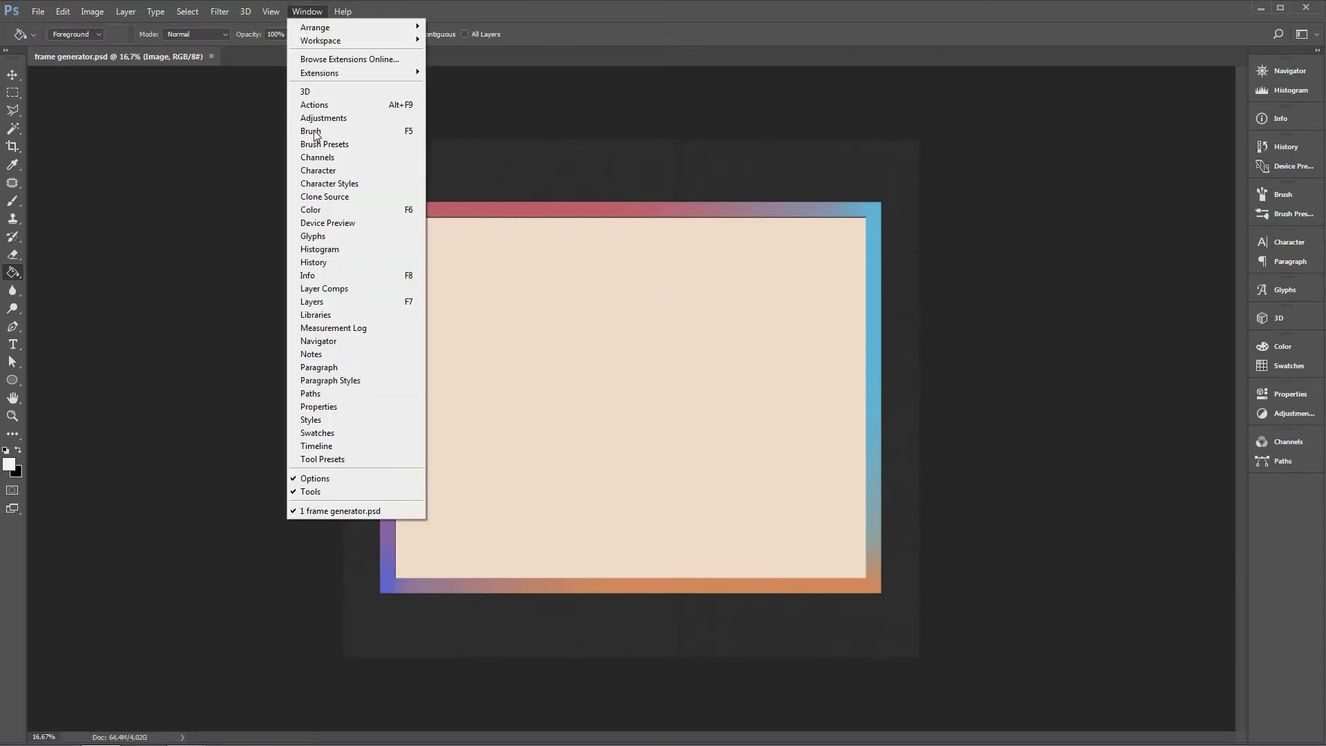
left_click(311, 290)
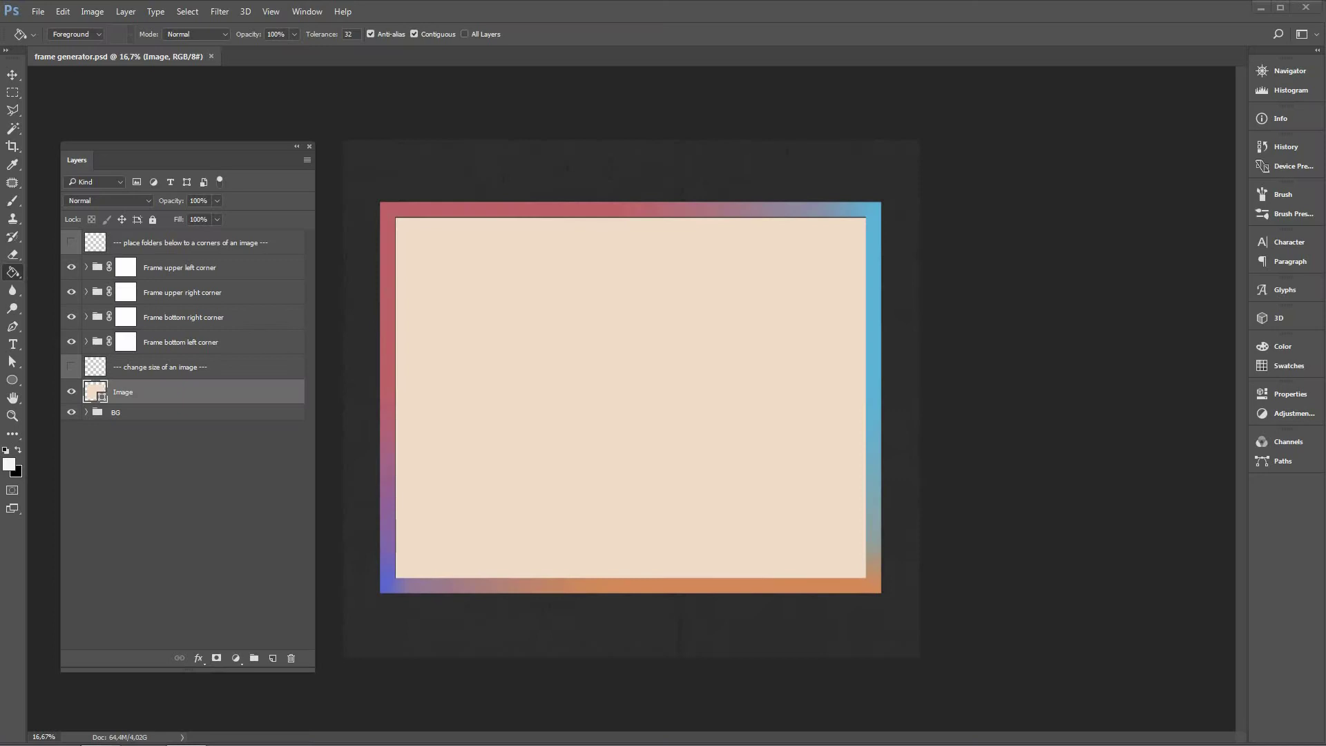
left_click_drag(445, 415, 754, 274)
key("Return")
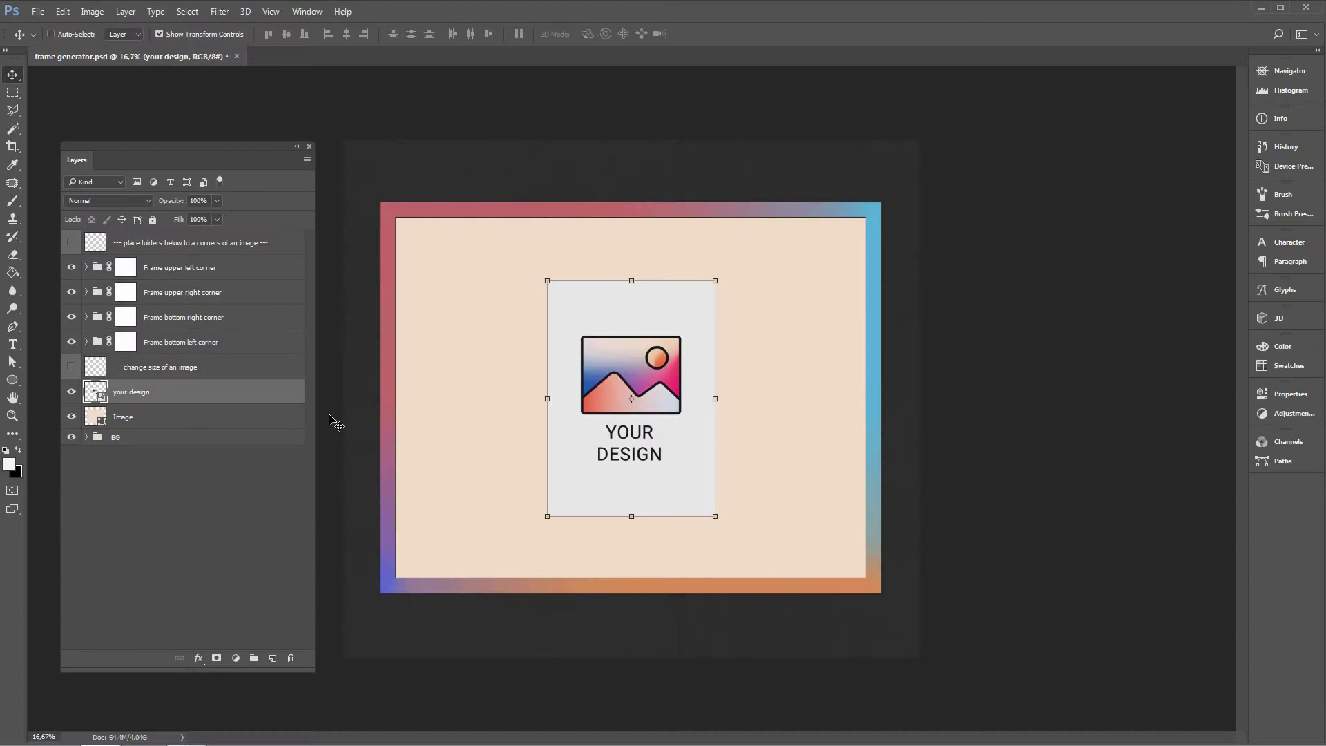
- Shrink the Image layer symmetrically to about 60.4 cm wide, leaving an even narrow border around the placed design
left_click(297, 416)
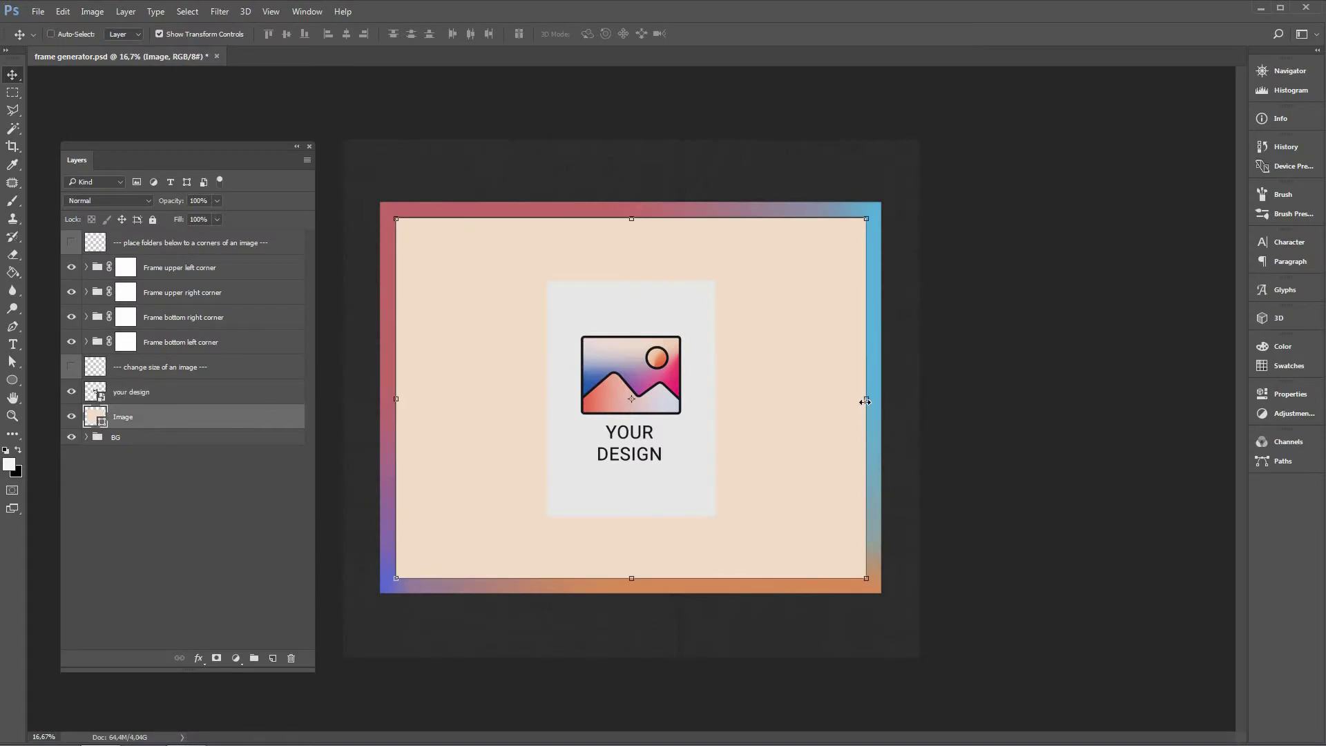
left_click_drag(776, 411, 726, 408)
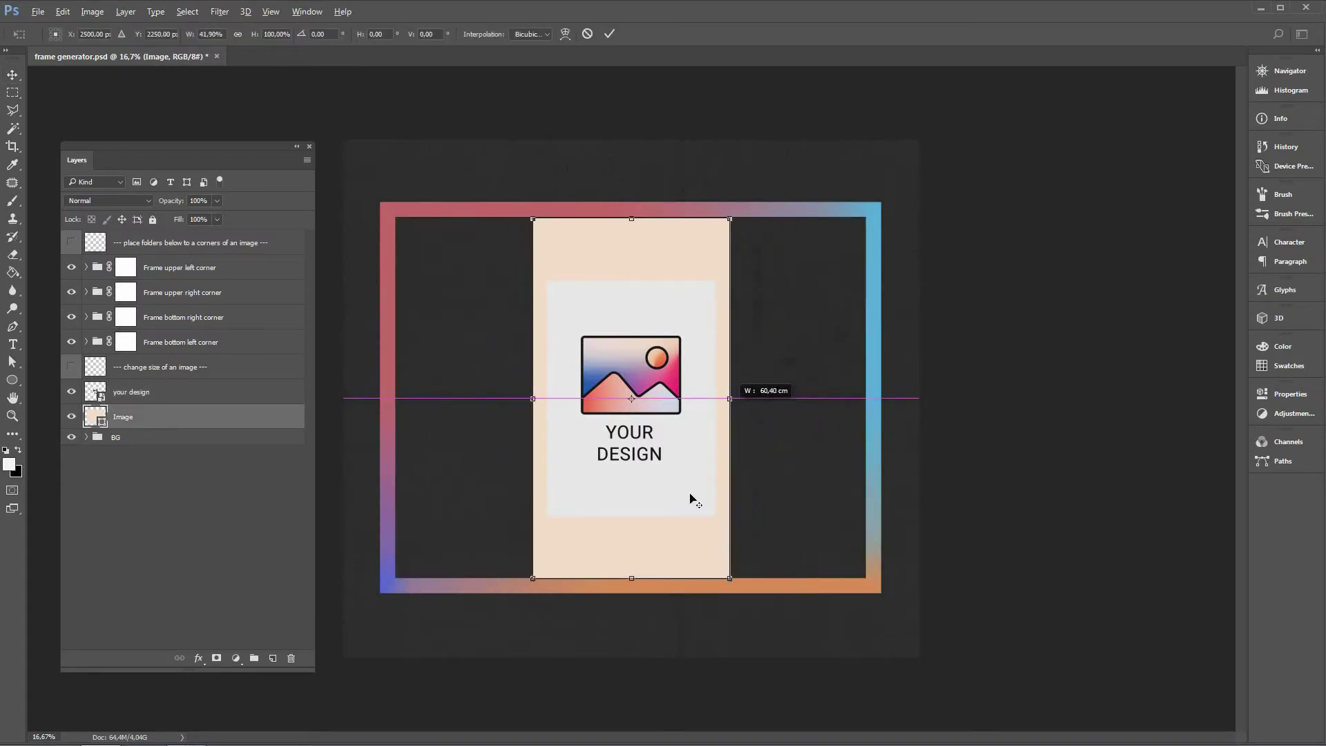
left_click_drag(626, 578, 628, 532)
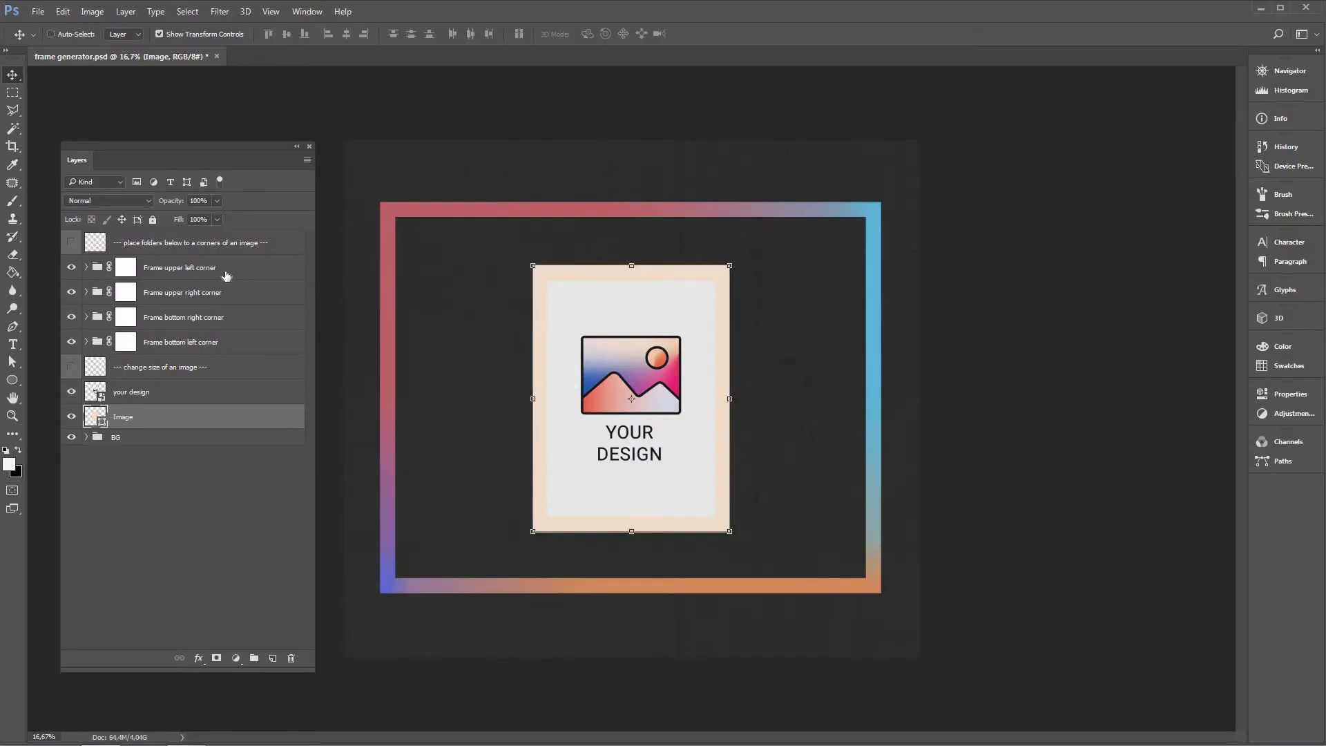
- Move both upper frame corner folders down to the image's upper edge and both bottom corner folders up to its lower edge
left_click(227, 275)
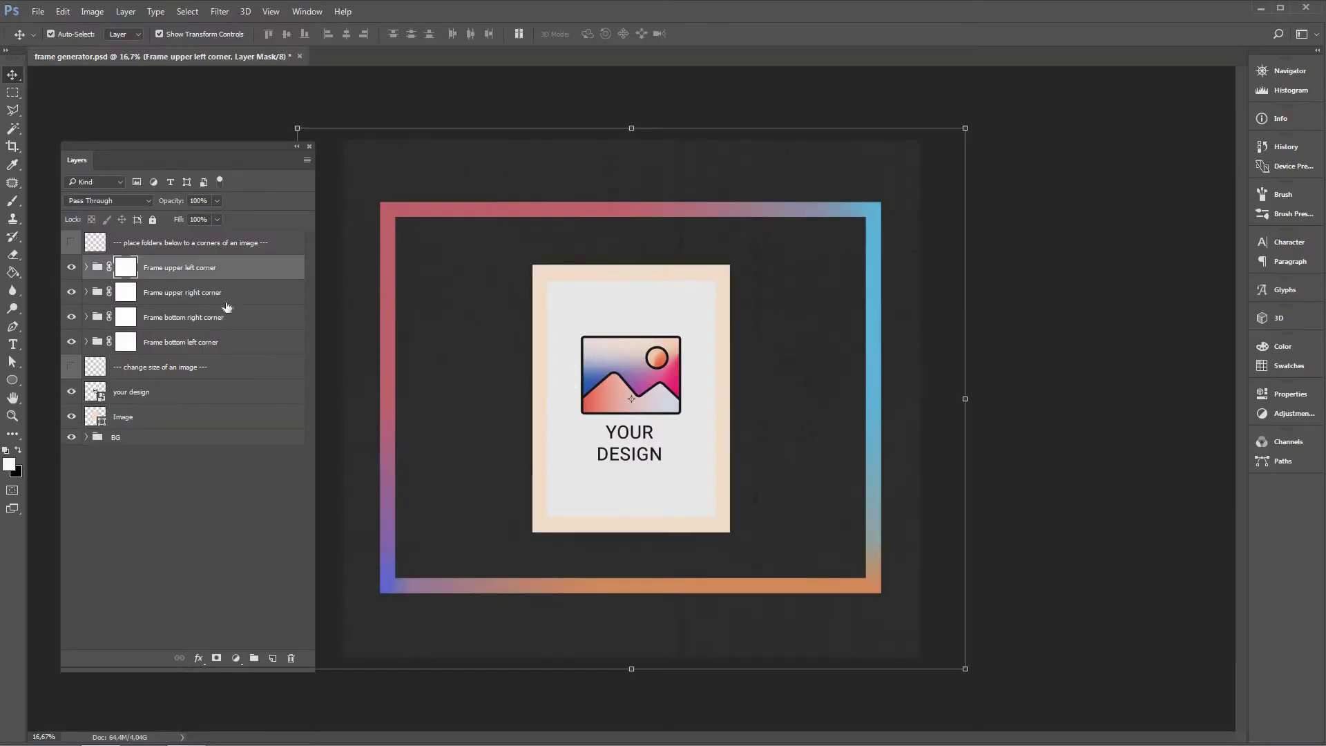
left_click(225, 299, "shift")
left_click_drag(655, 249, 653, 273)
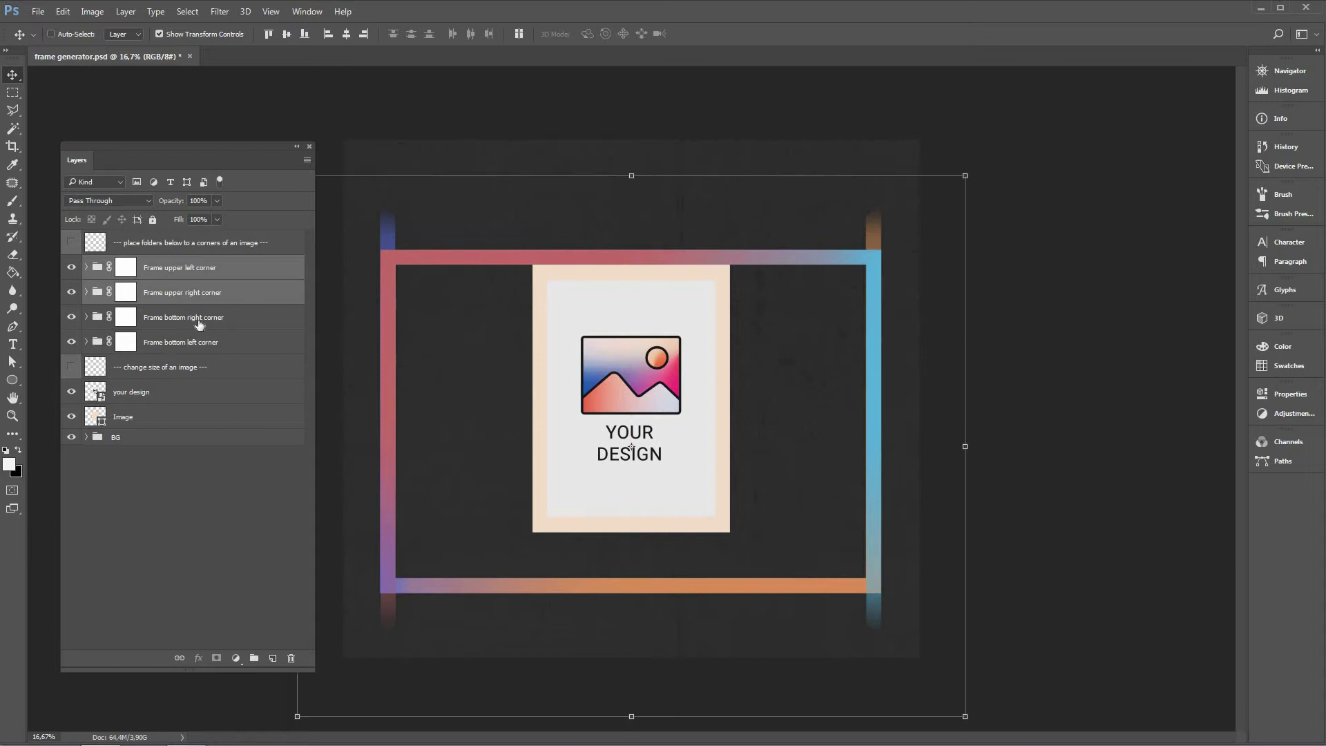
left_click(197, 319)
left_click(188, 342, "ctrl")
left_click_drag(651, 587, 650, 539)
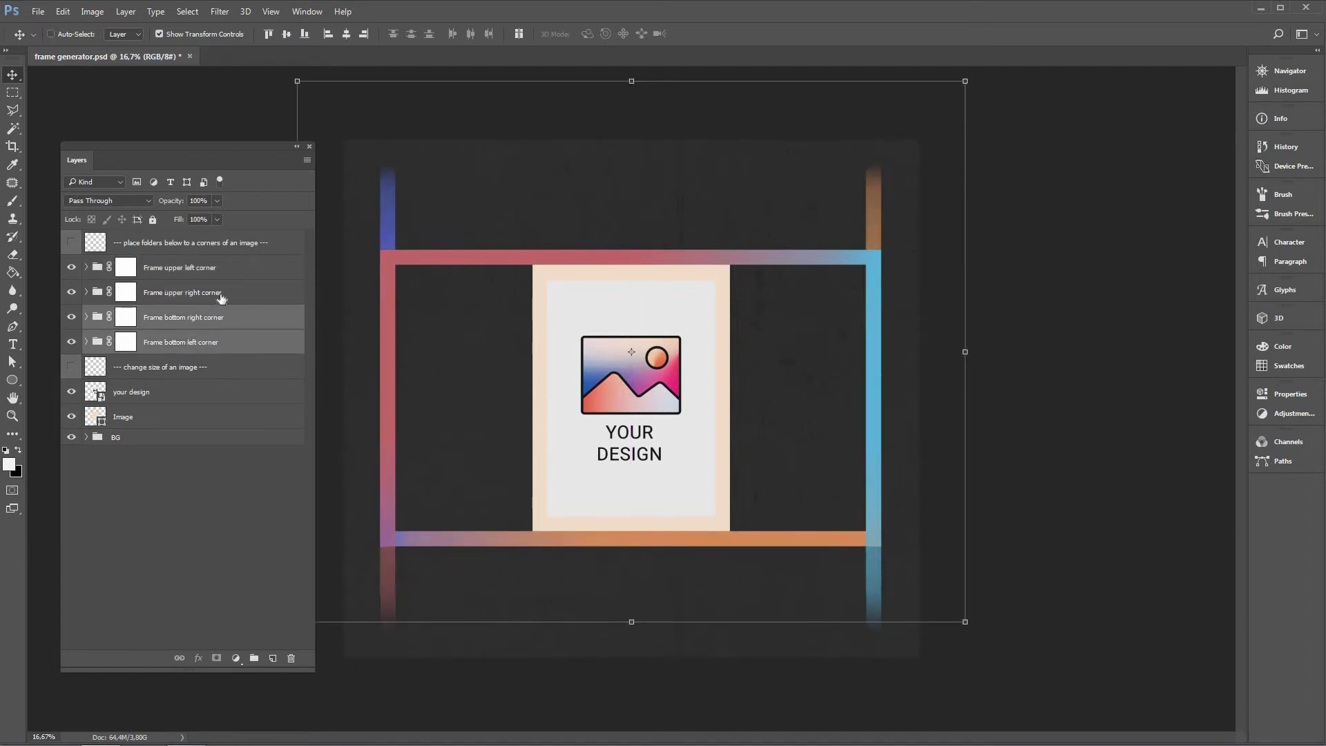
- Move both right-hand frame corner folders in to the image's right edge and both left-hand ones to its left edge
left_click(221, 319)
left_click(183, 292, "ctrl")
left_click_drag(856, 415, 736, 425)
left_click(218, 346)
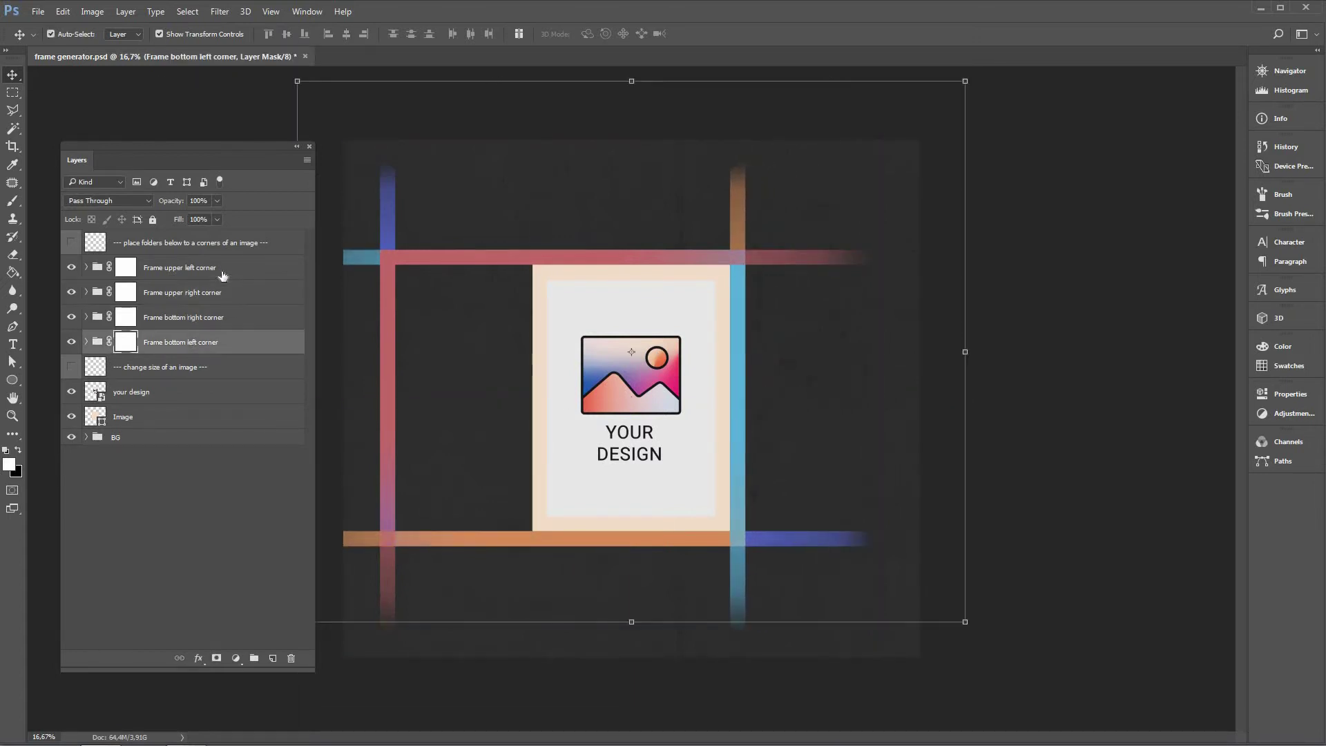
left_click(373, 428, "ctrl+shift")
left_click_drag(373, 432, 511, 425)
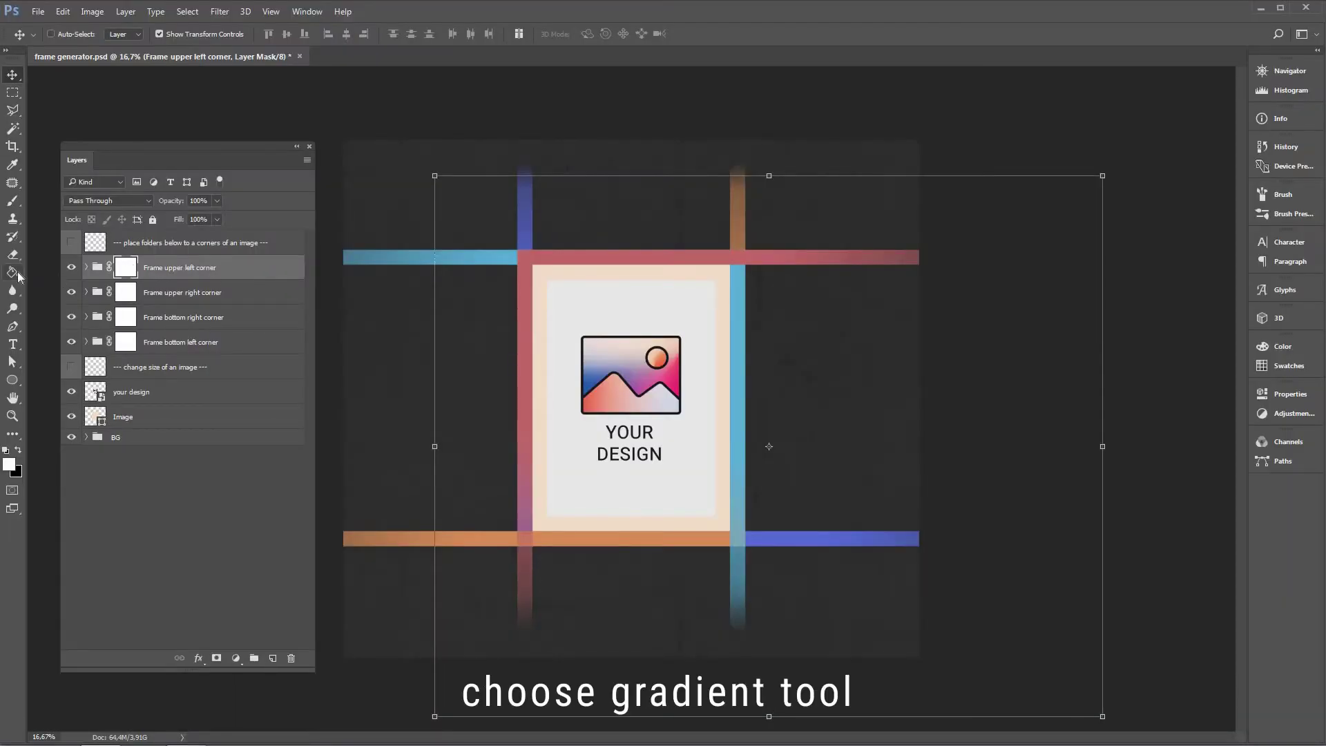
- Choose the Gradient tool and set its blending mode to Multiply
left_click_drag(13, 271, 57, 273)
left_click(263, 36)
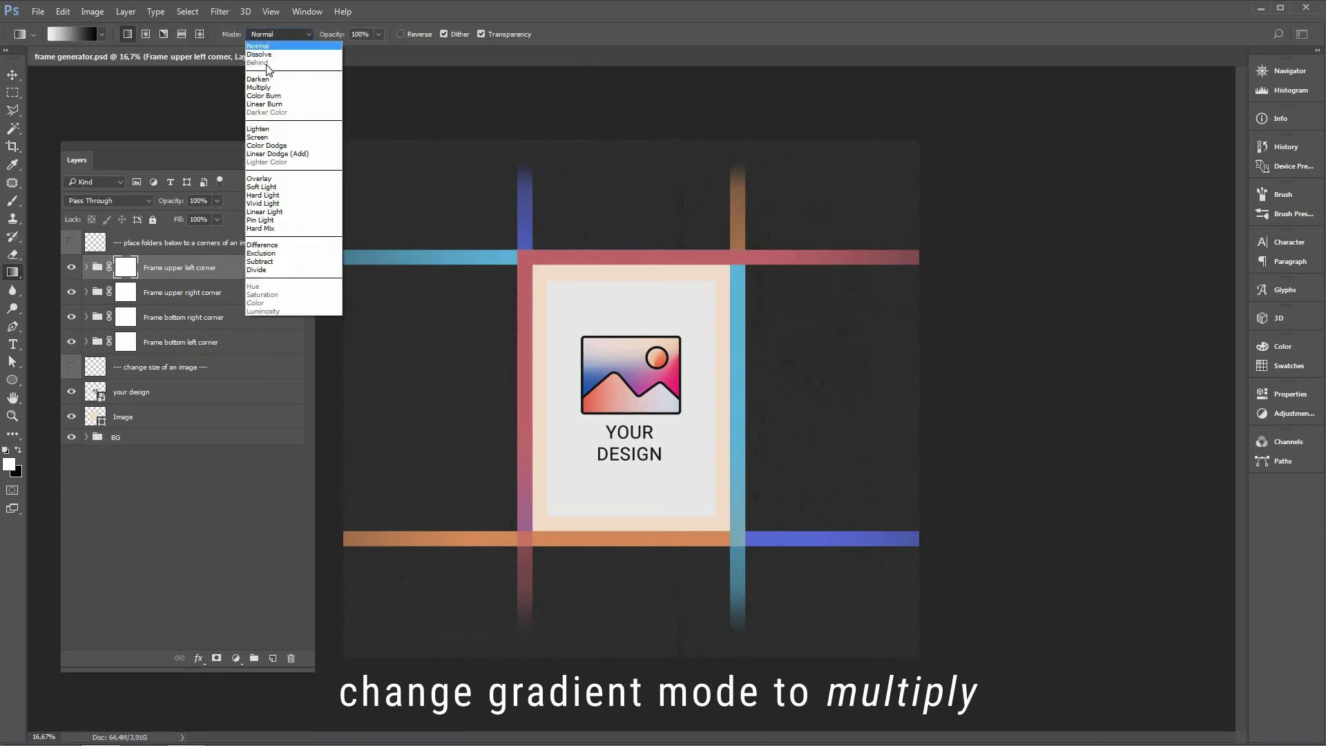
left_click(263, 87)
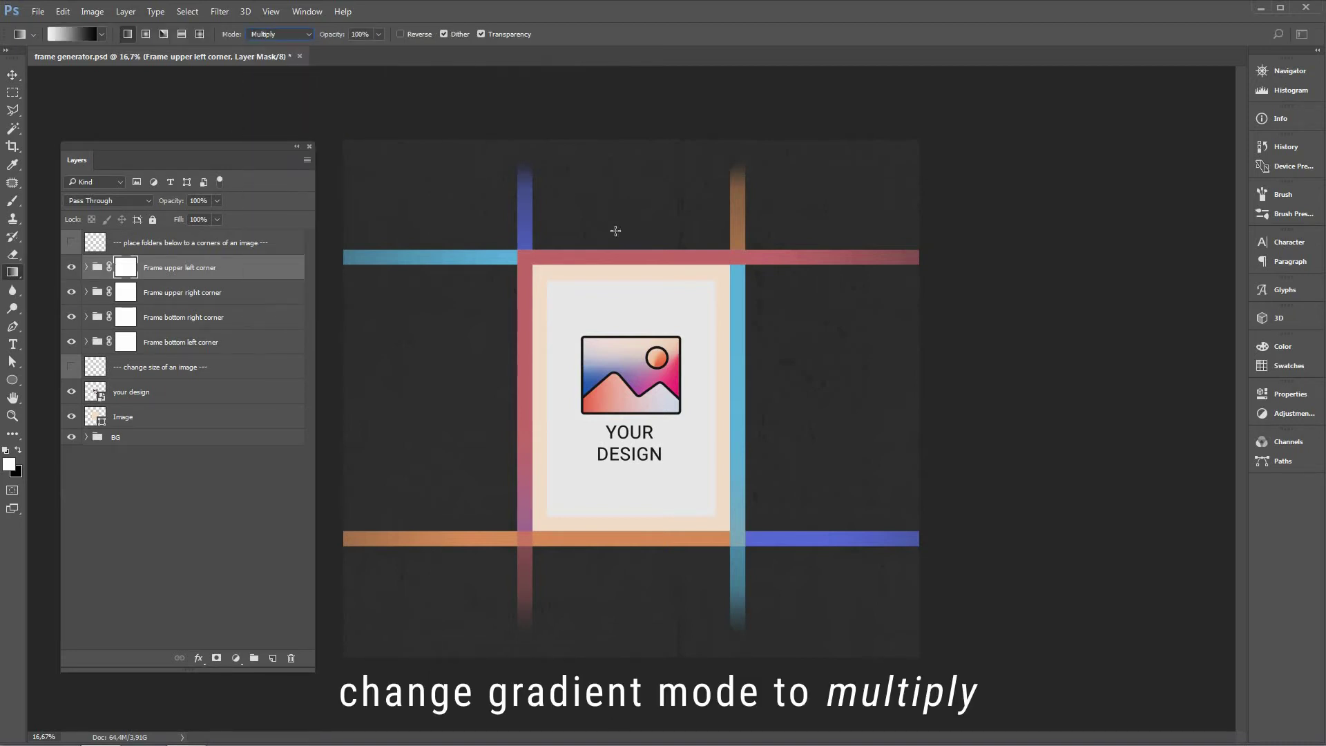
- Draw gradients on the masks of the upper left and upper right corner folders to fade out their excess frame ends
left_click_drag(622, 257, 701, 258)
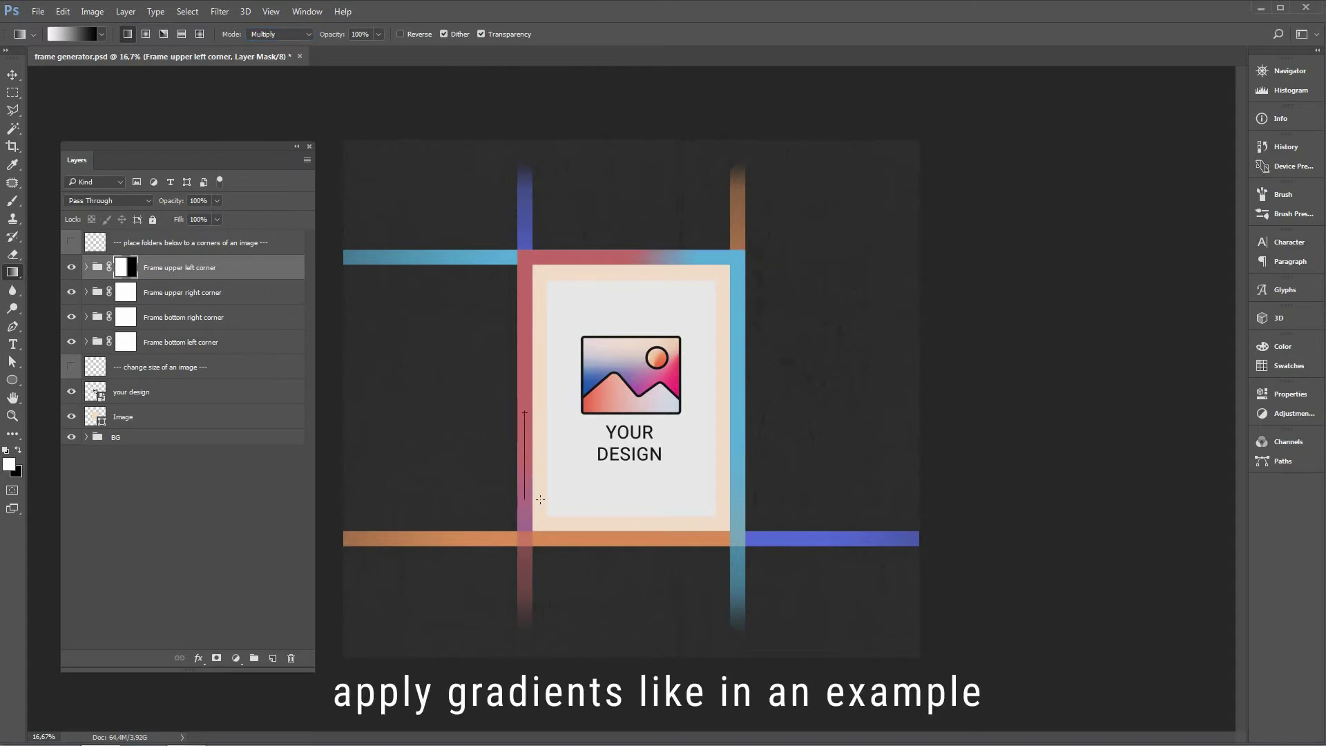
left_click_drag(540, 500, 540, 499)
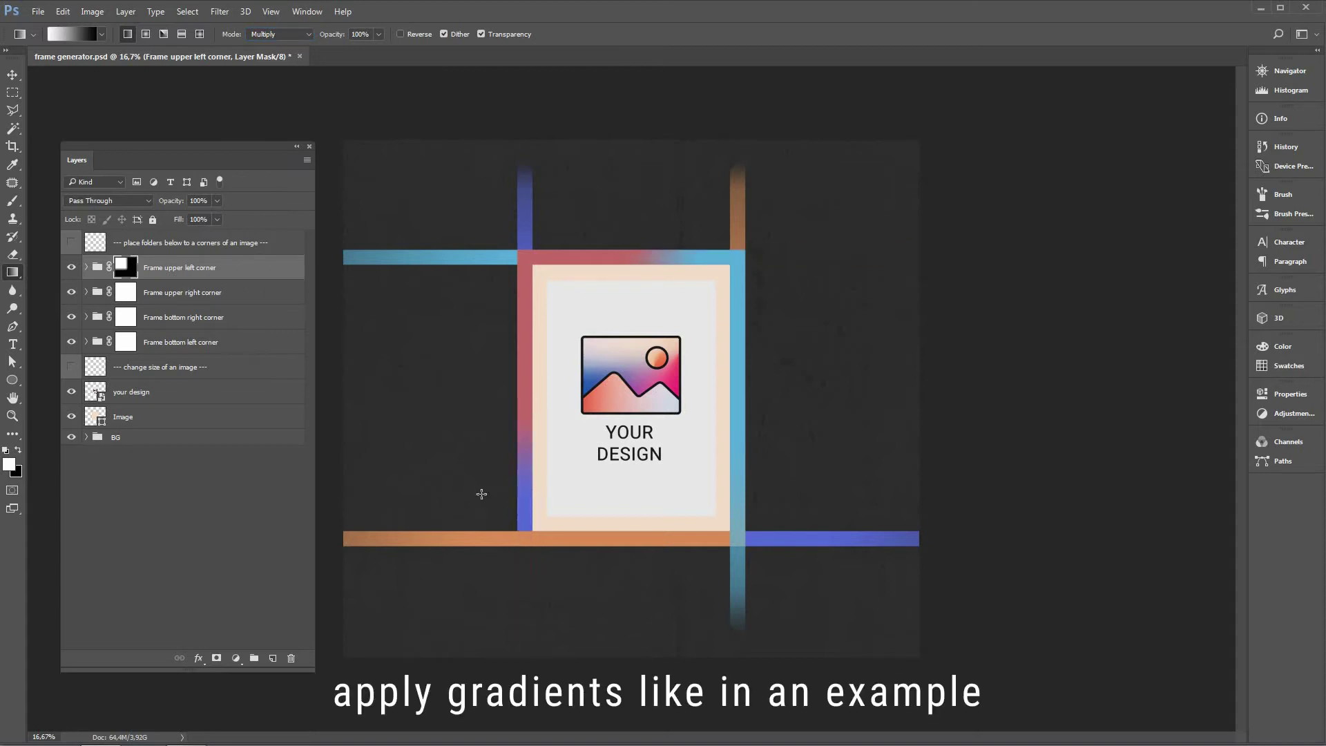
left_click(152, 297)
left_click_drag(586, 255, 565, 256)
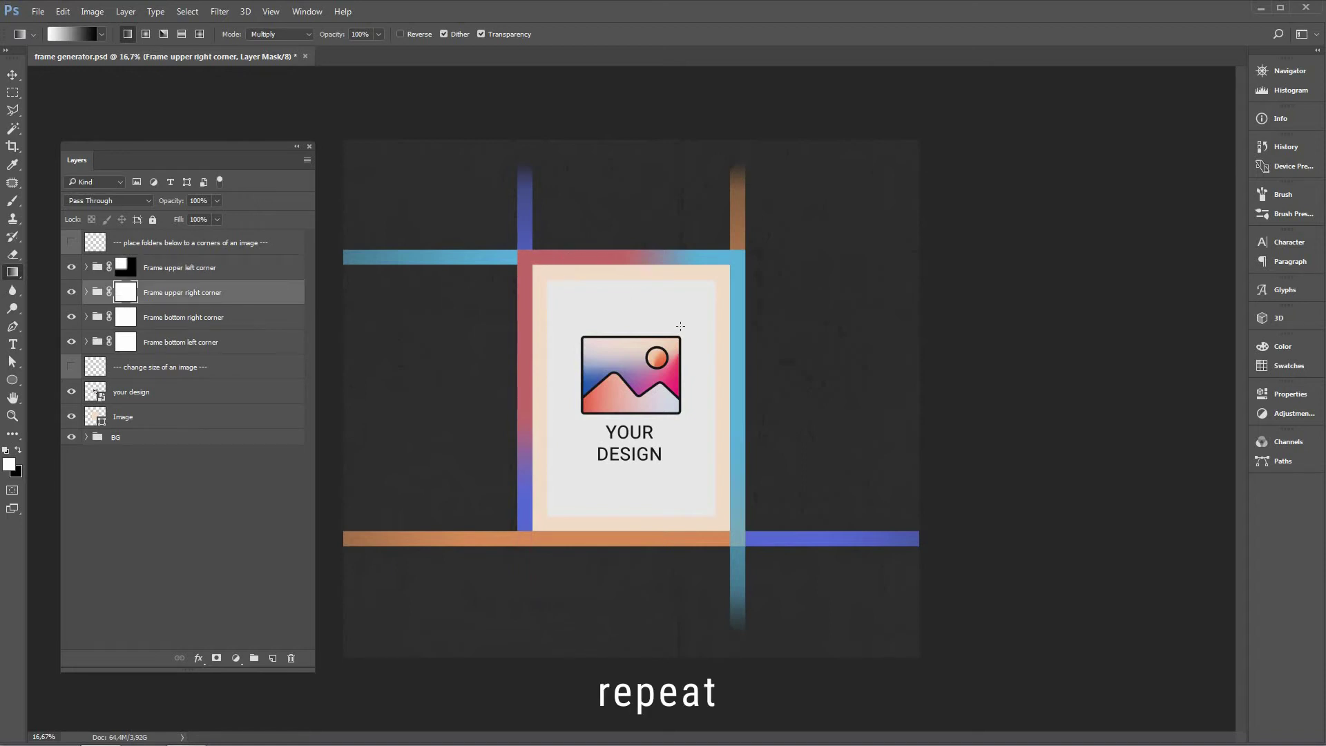
left_click_drag(680, 326, 525, 326)
left_click_drag(742, 423, 742, 511)
- Draw mask gradients on the bottom right and bottom left corner folders to fade out their excess frame ends
key("alt+bracketleft")
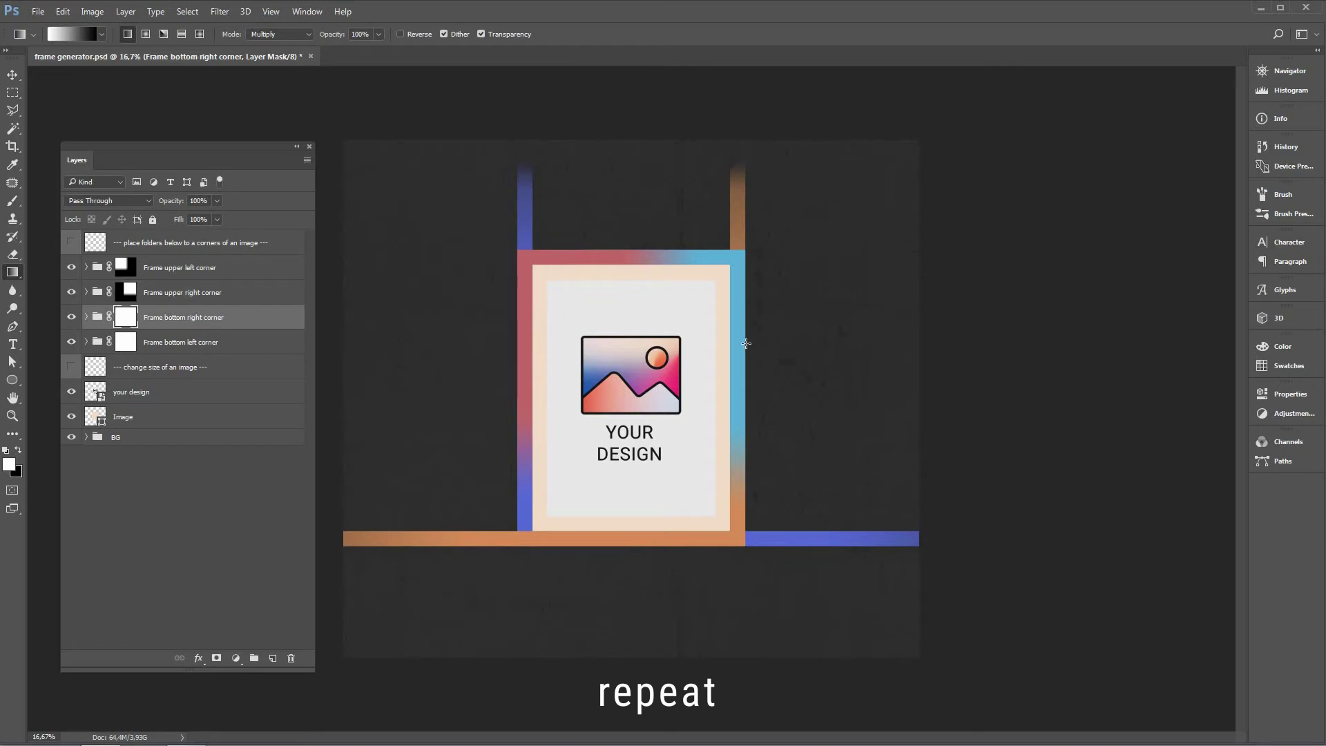
left_click_drag(744, 332, 744, 301)
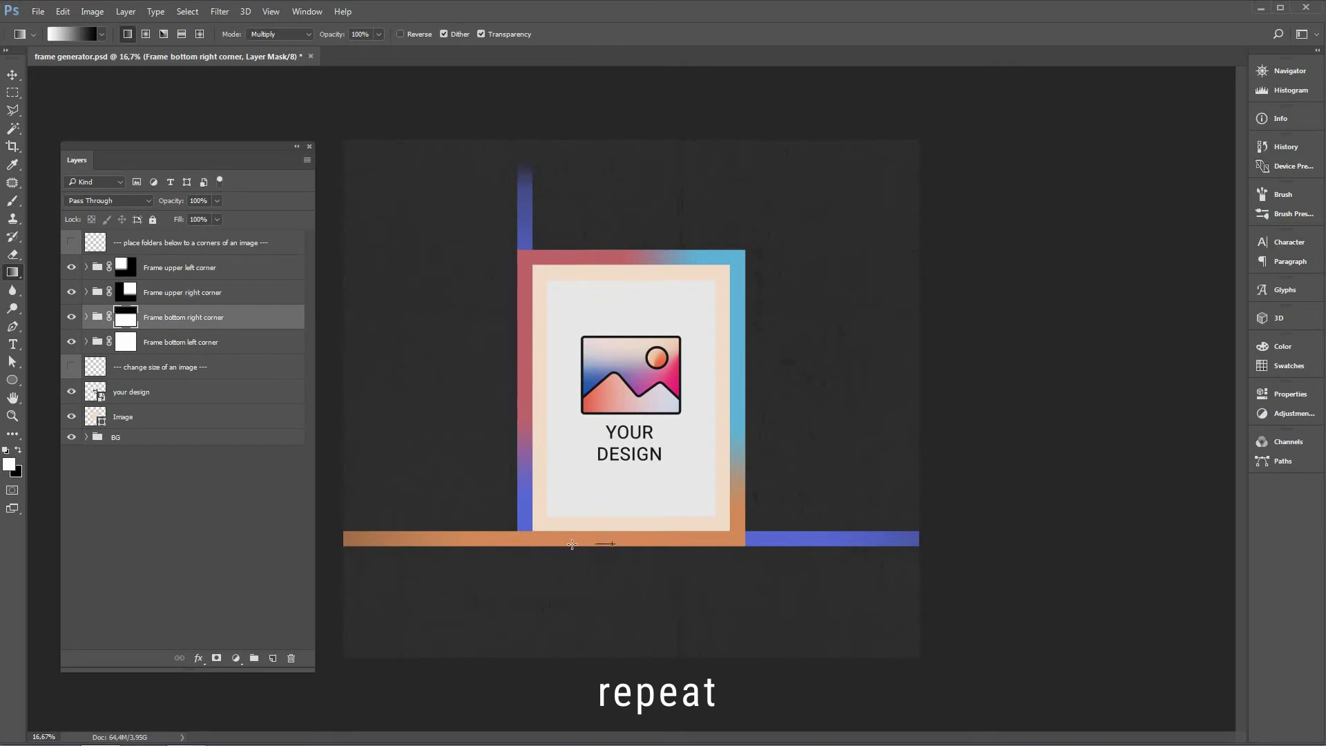
left_click_drag(572, 545, 571, 545)
key("alt+bracketleft")
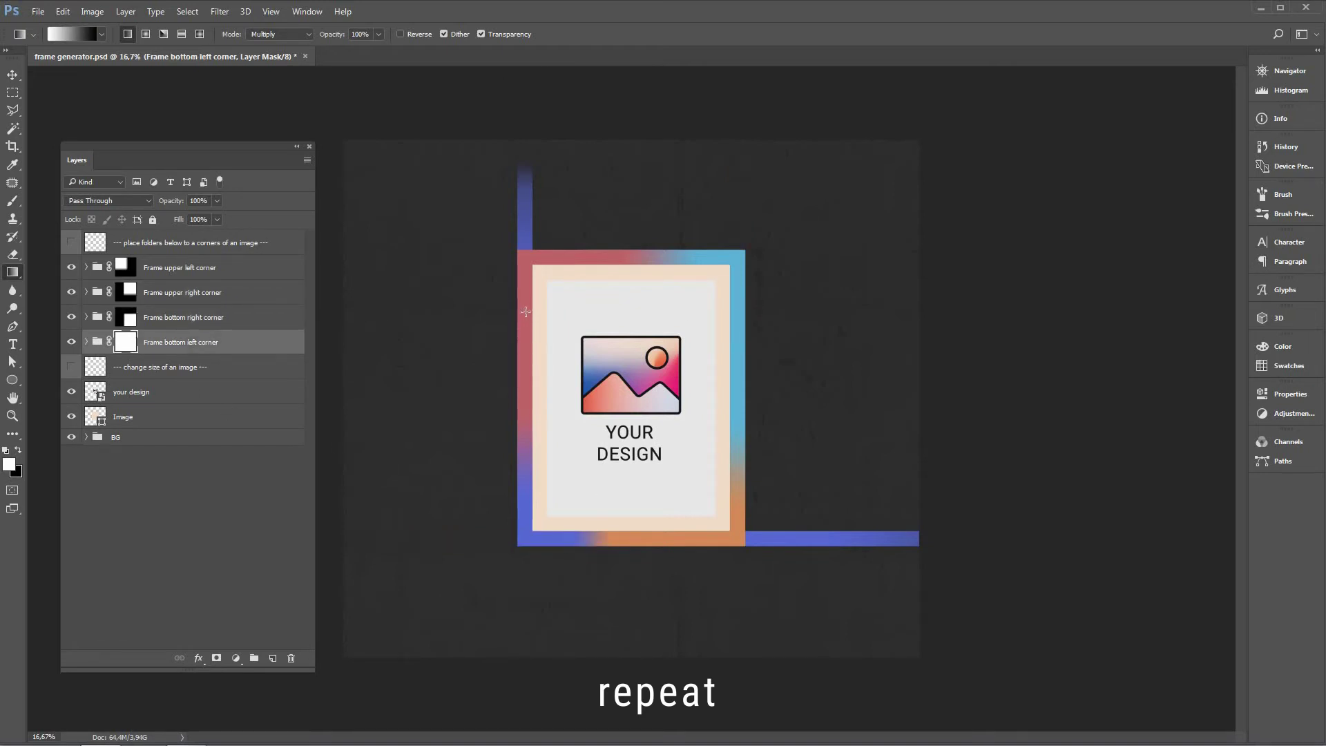
left_click_drag(525, 336, 525, 338)
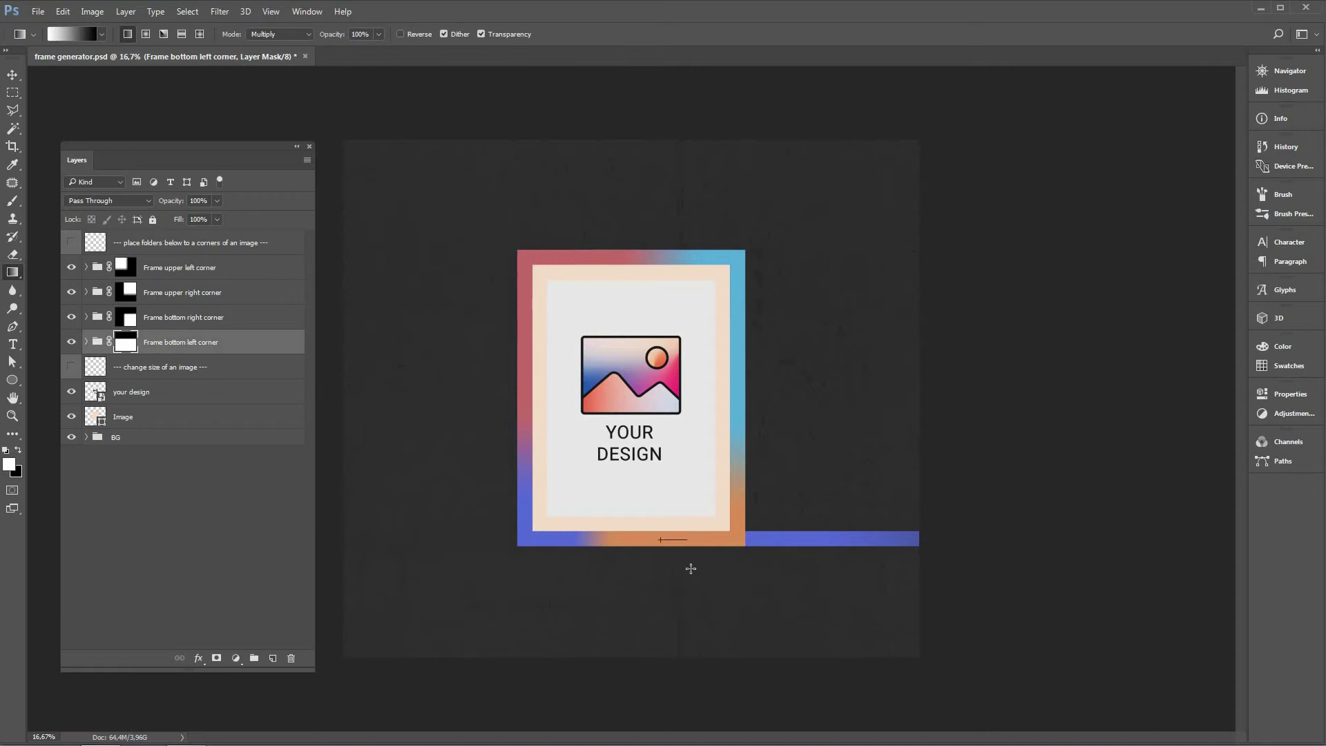
left_click_drag(690, 565, 703, 423)
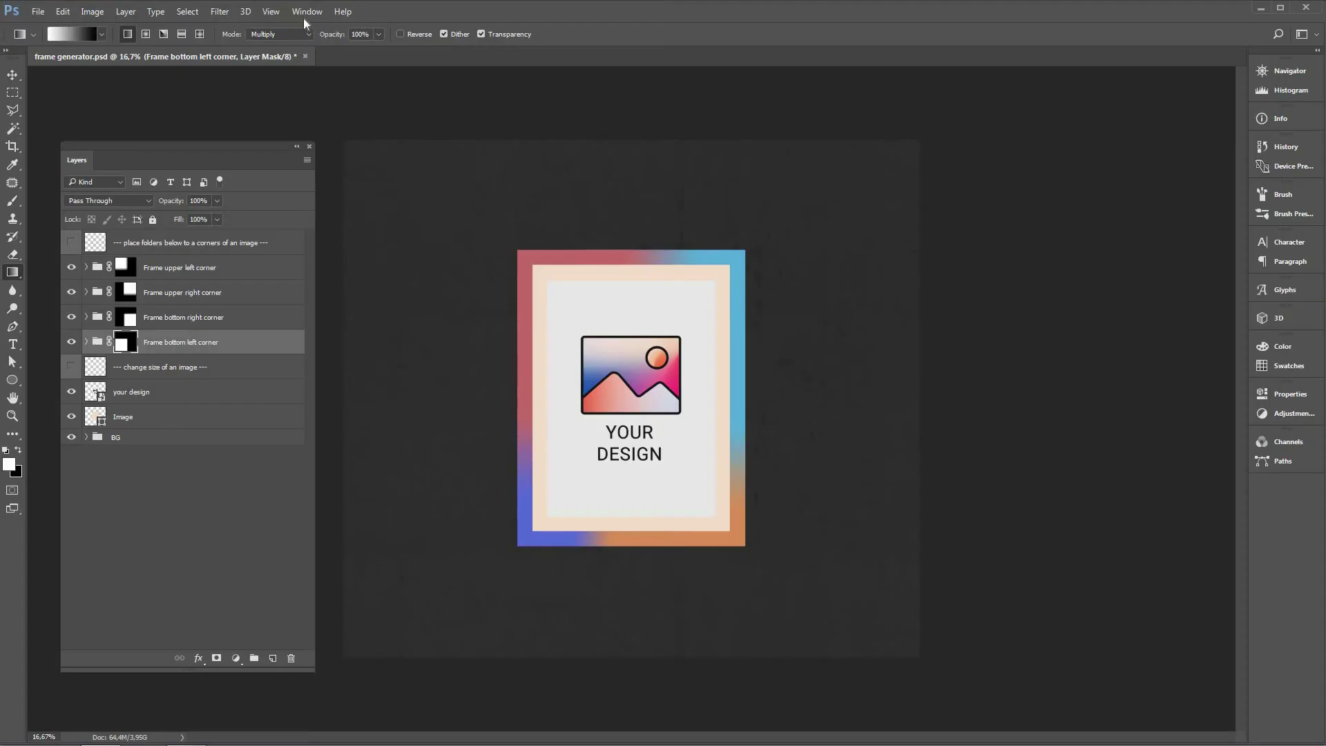
- Load the action set Frame generator.atn
left_click(304, 14)
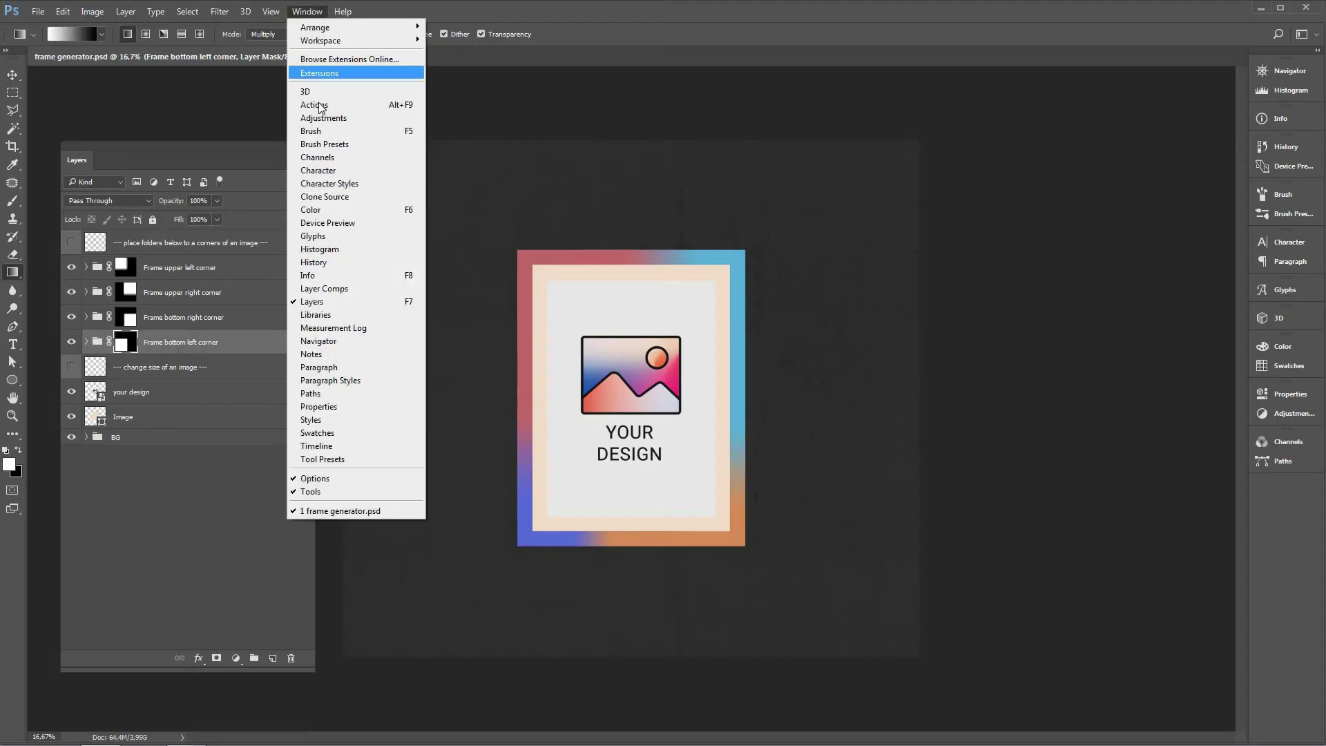
left_click(324, 104)
left_click(997, 126)
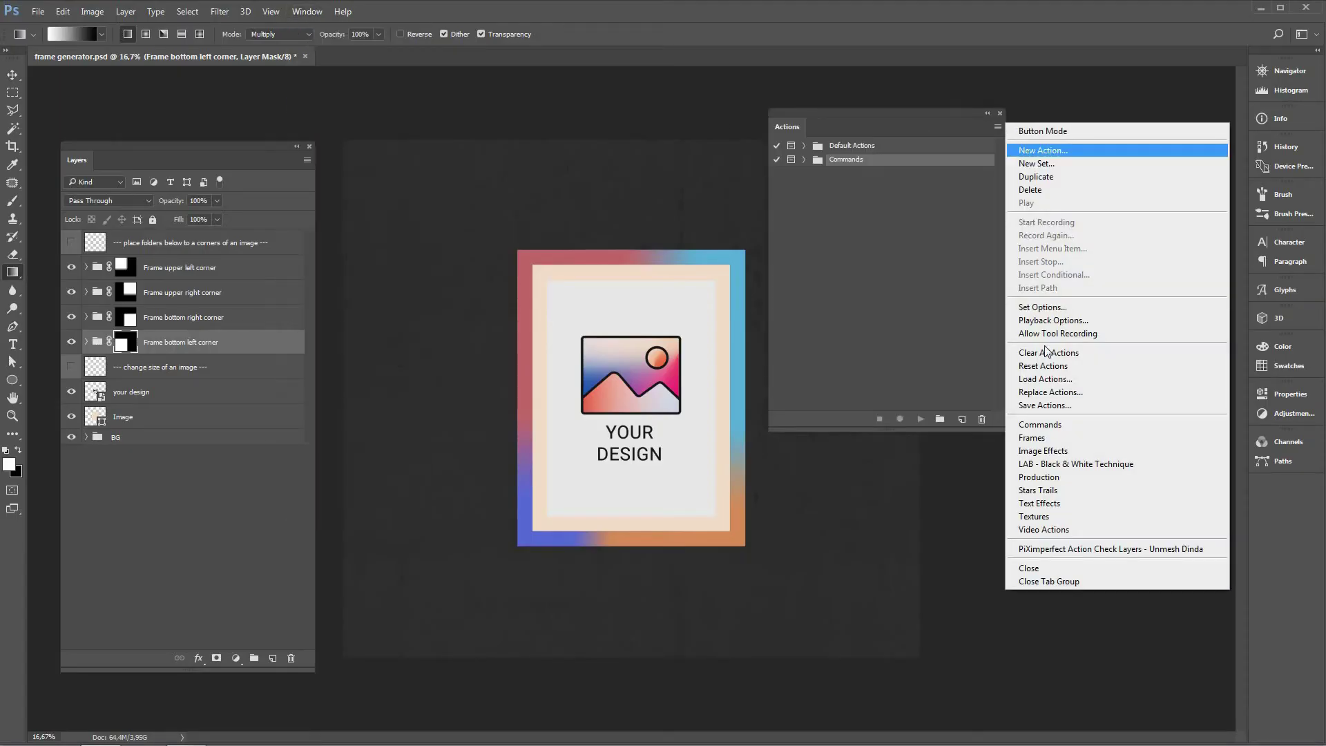
left_click(1042, 378)
left_click(430, 248)
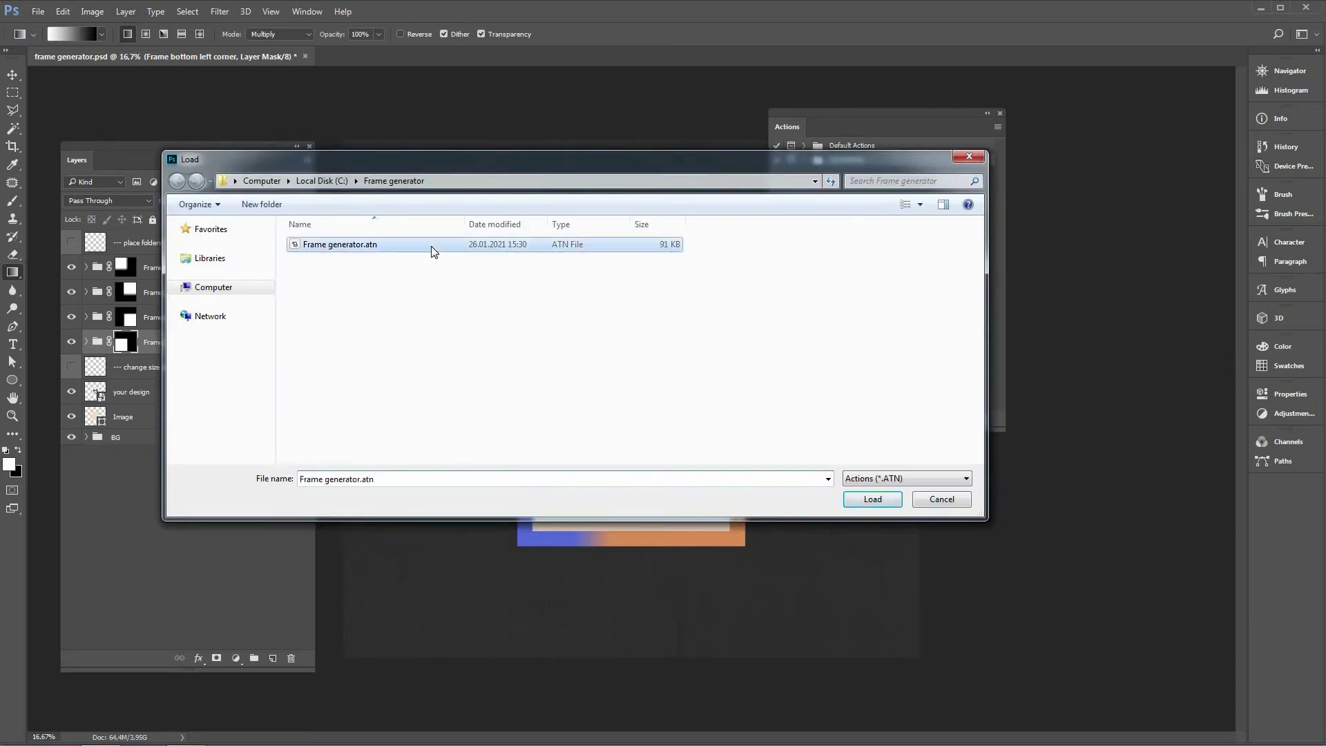
double_click(431, 245)
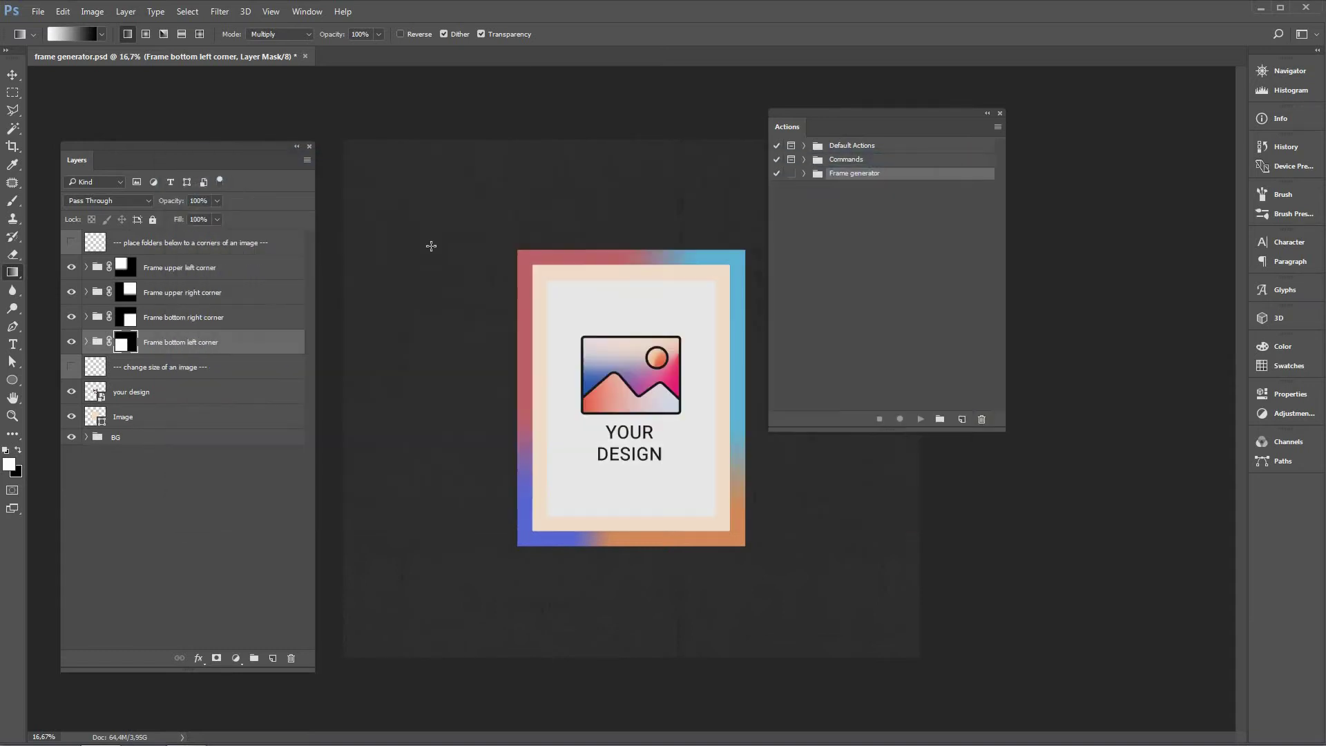
- Run the "make a frame" action from the Frame generator set
left_click(803, 173)
left_click(851, 188)
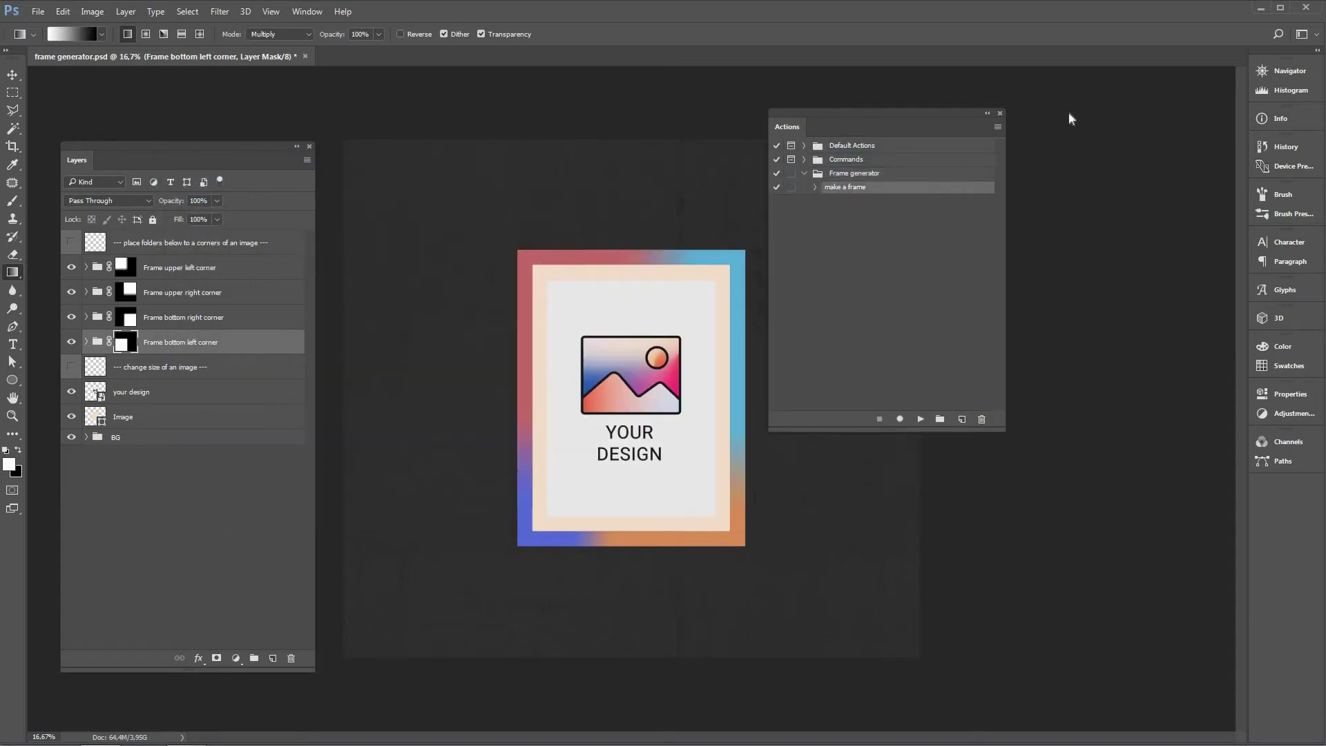
left_click_drag(985, 113, 1173, 107)
left_click(1109, 413)
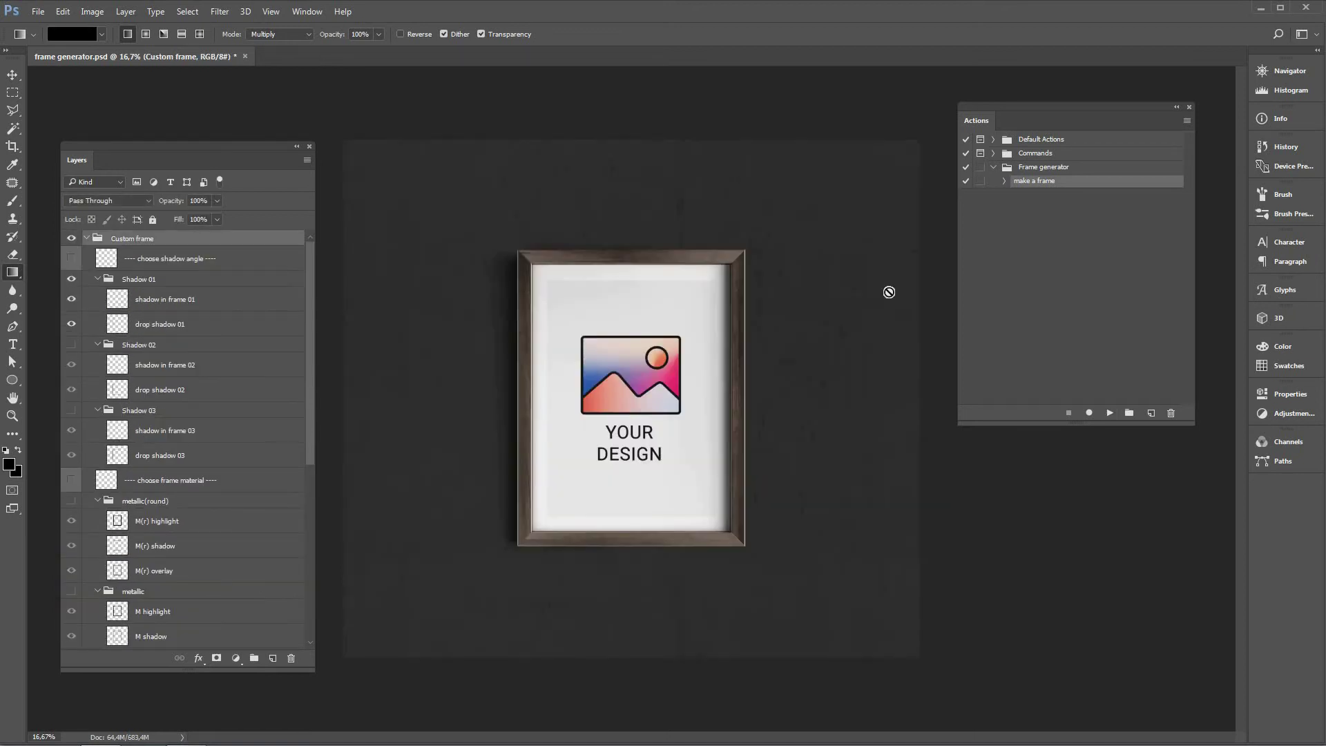
- Collapse the shadow and frame material folders inside the Custom frame group
left_click(97, 279)
left_click(97, 295)
left_click(98, 311)
left_click(98, 351)
left_click(97, 368)
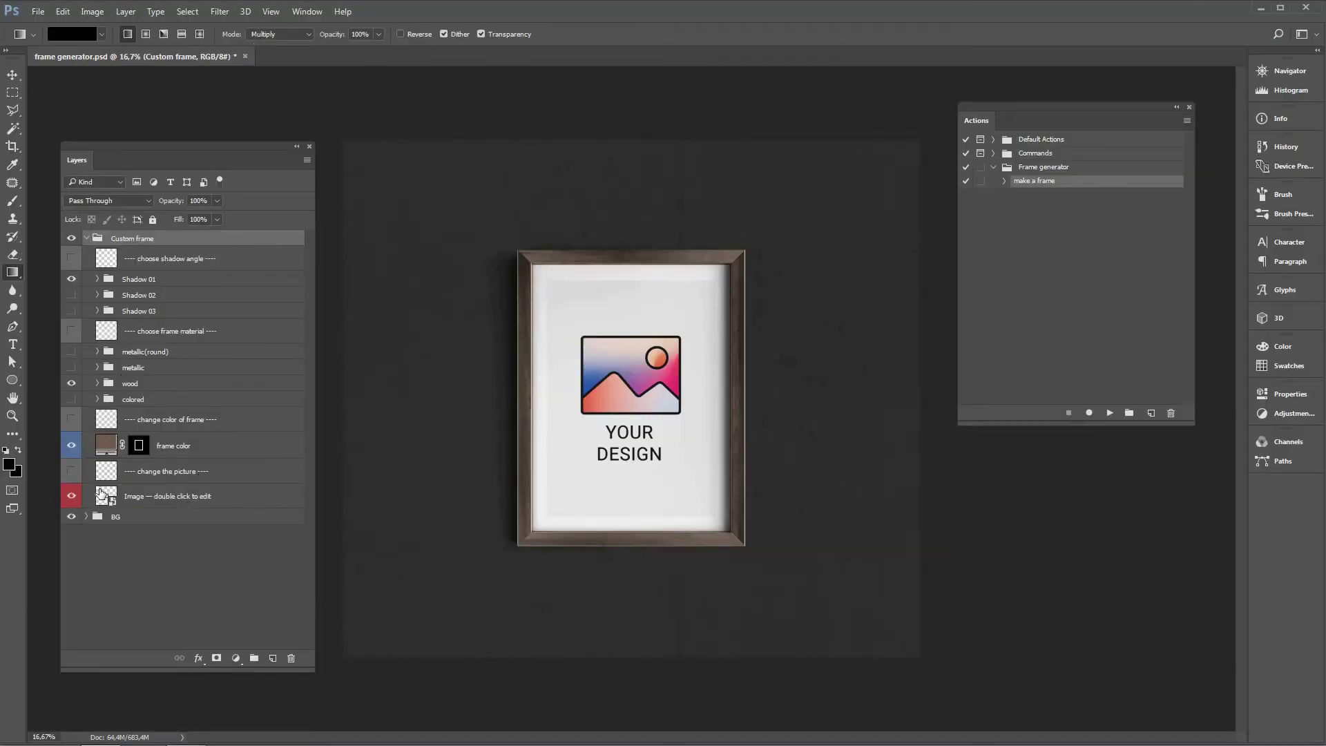
- Open the Image smart object and copy the Matboard, Fold overlays and Paper Textures Overlays groups into it from paper template.psd
double_click(100, 493)
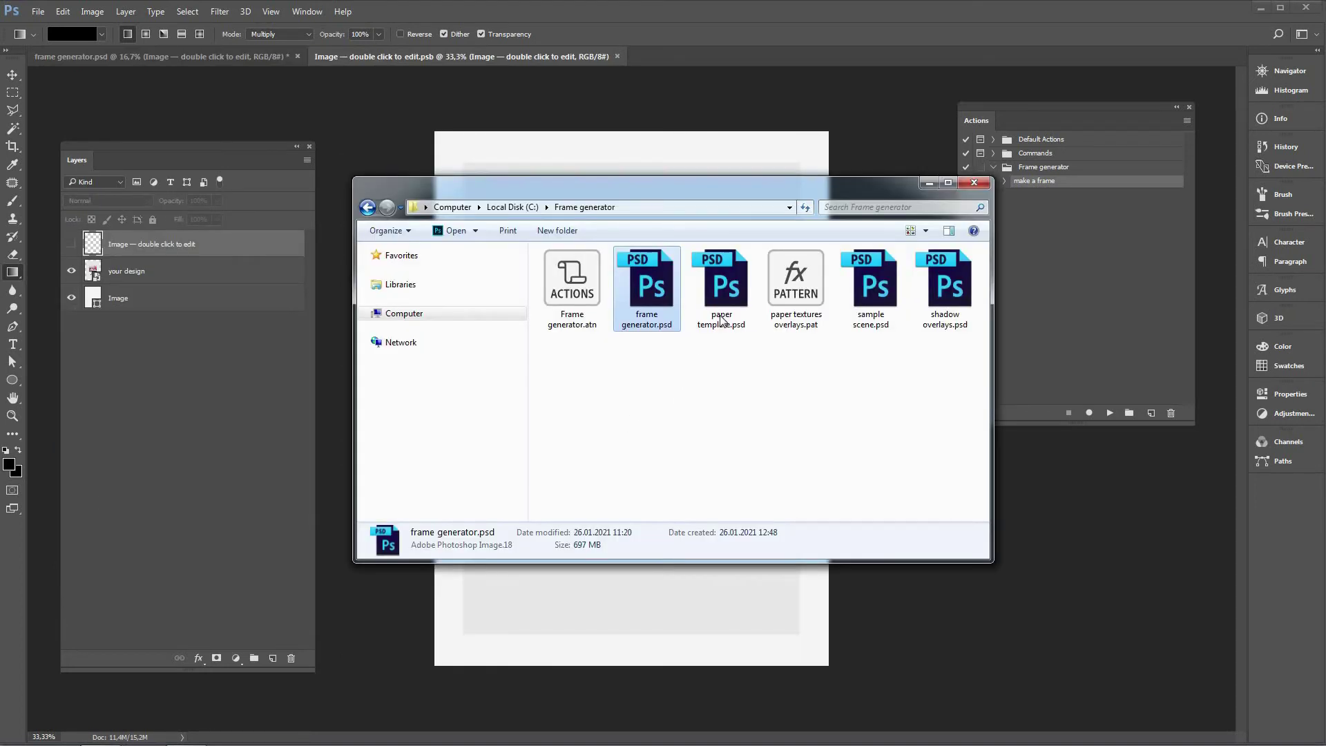
double_click(720, 320)
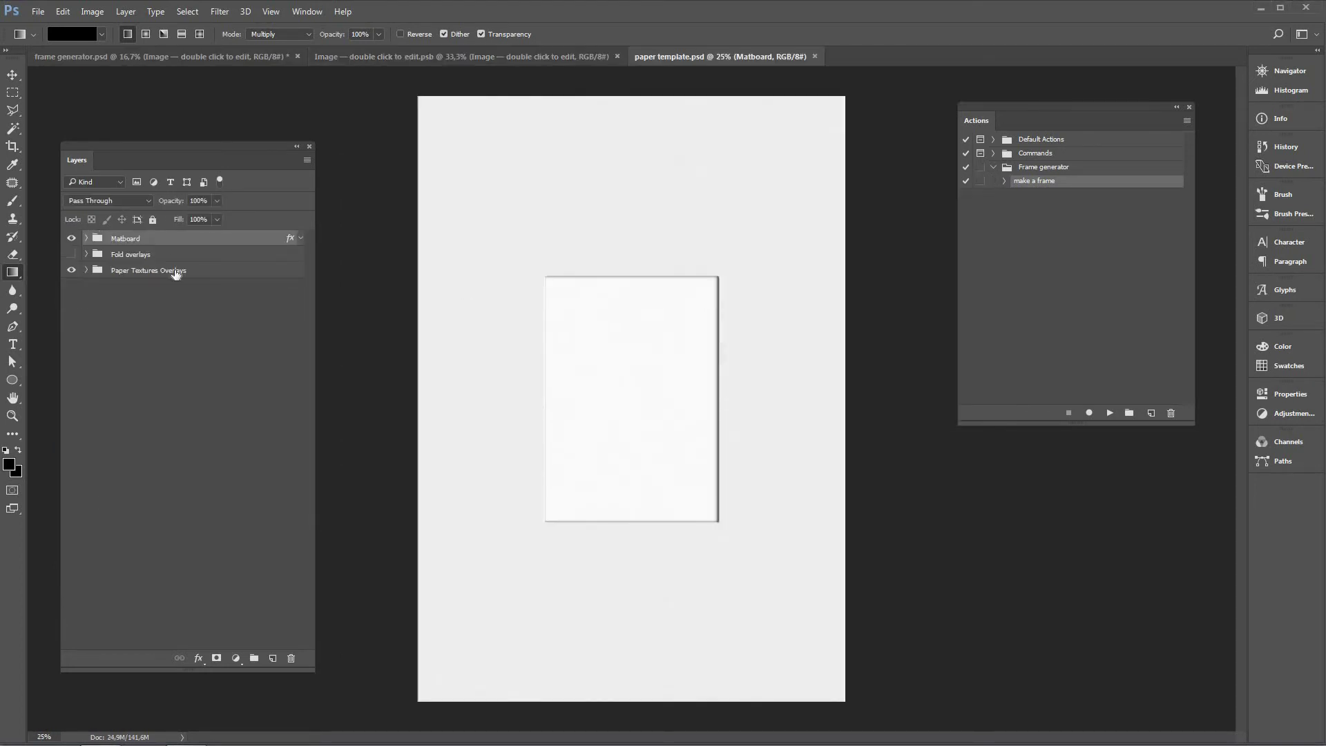
left_click(176, 272, "shift")
left_click_drag(151, 243, 541, 305)
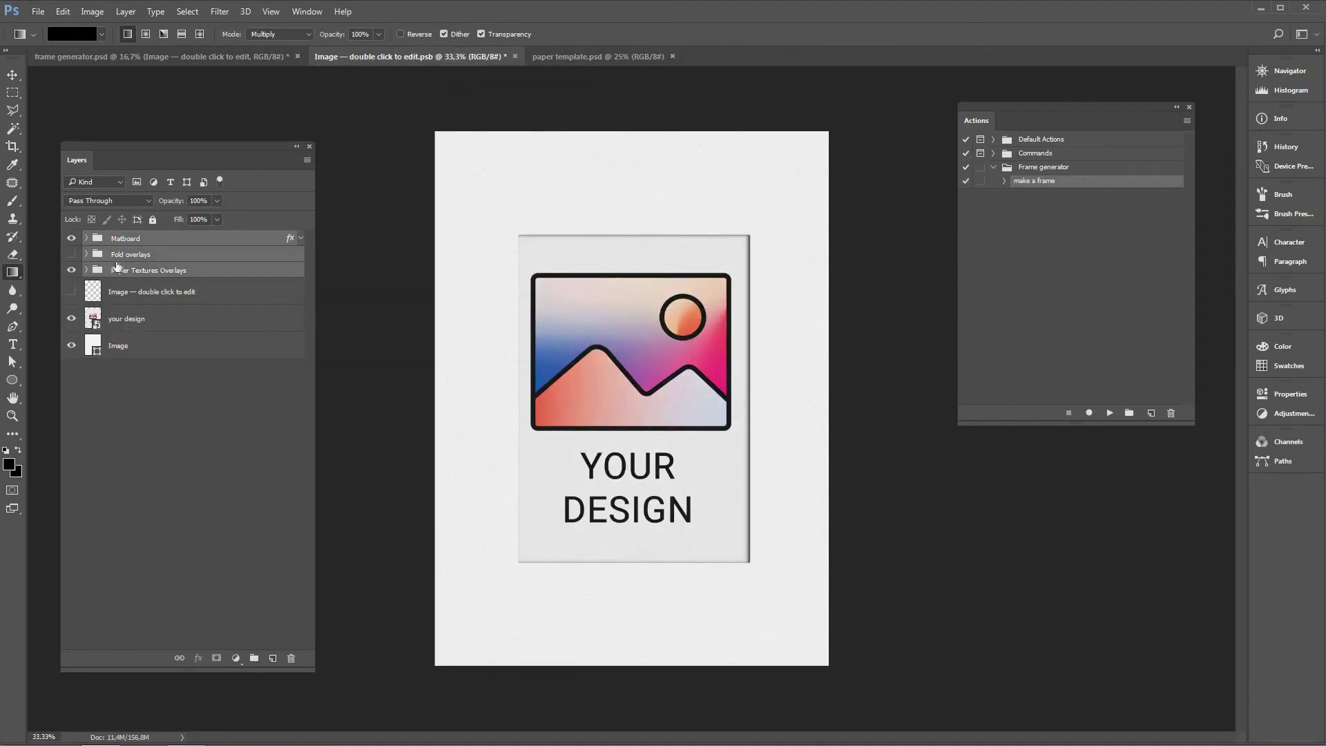
- Enlarge the Matboard group's "change size" shape in both directions so the opening leaves an even margin around the design
left_click(114, 240)
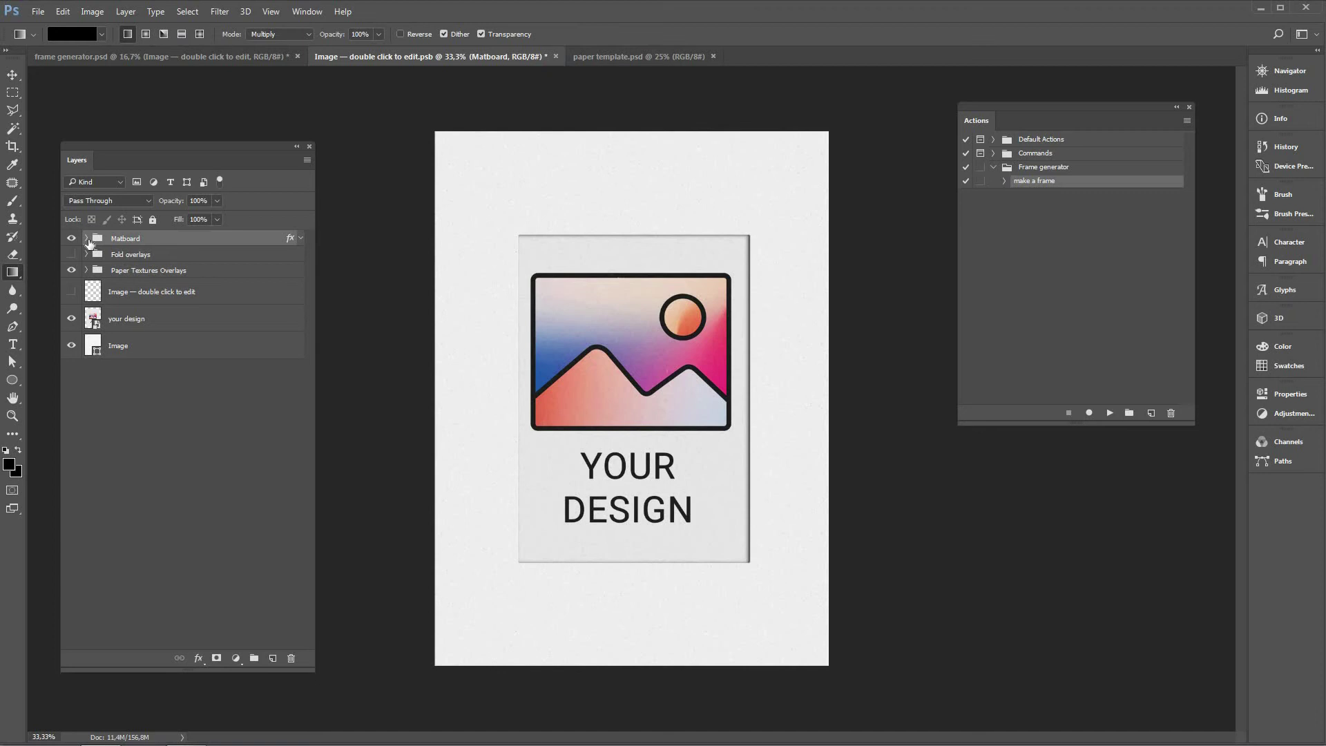
left_click(86, 238)
left_click(98, 254)
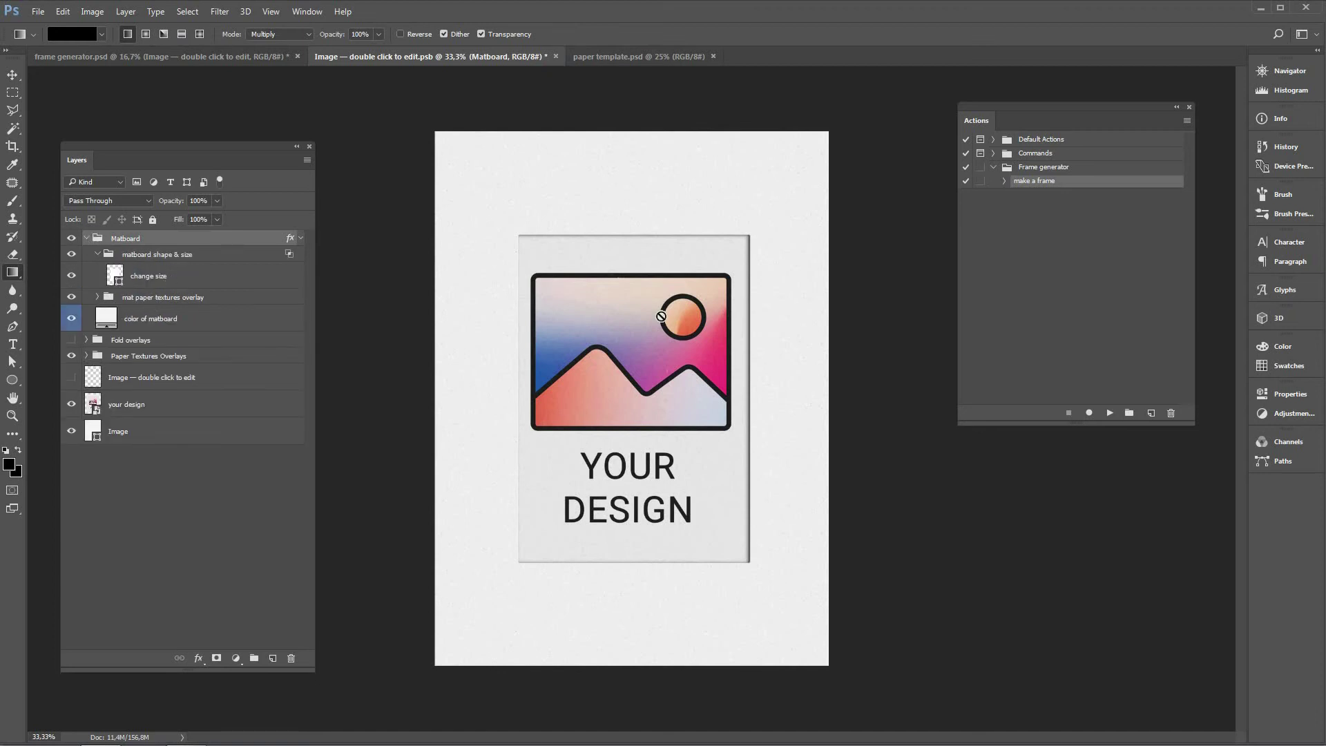
left_click(170, 280)
key("v")
left_click_drag(748, 399, 793, 395)
left_click_drag(634, 236, 622, 170)
key("Return")
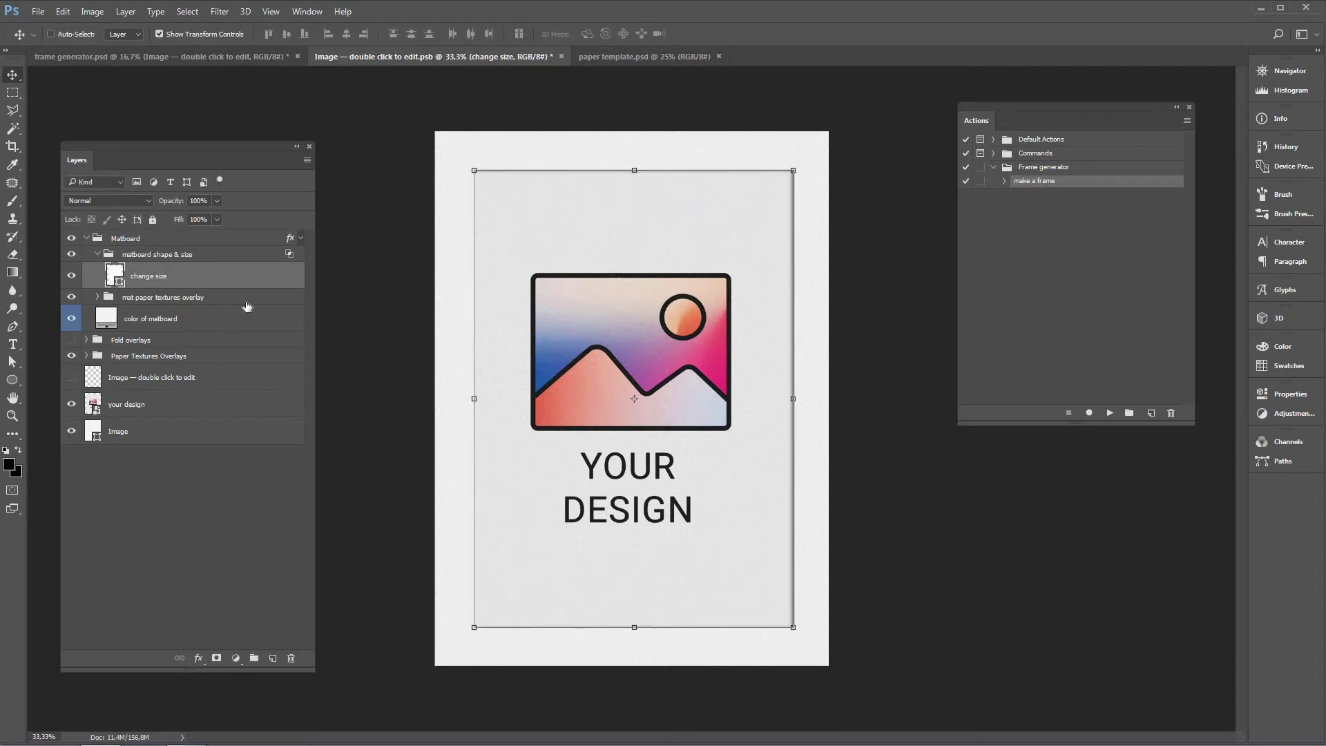
- Preview the dark color #2f2a2c on the color of matboard layer and discard the change
double_click(108, 322)
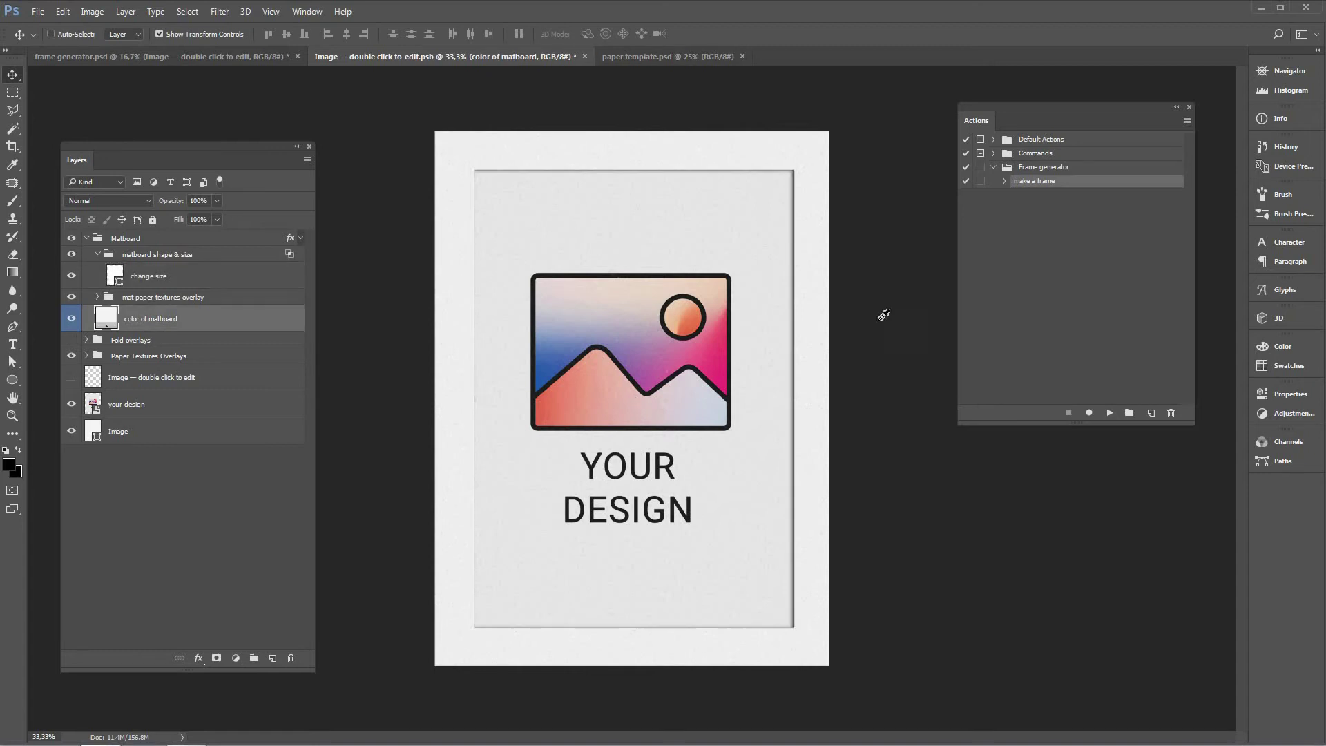
left_click(718, 355)
left_click(893, 376)
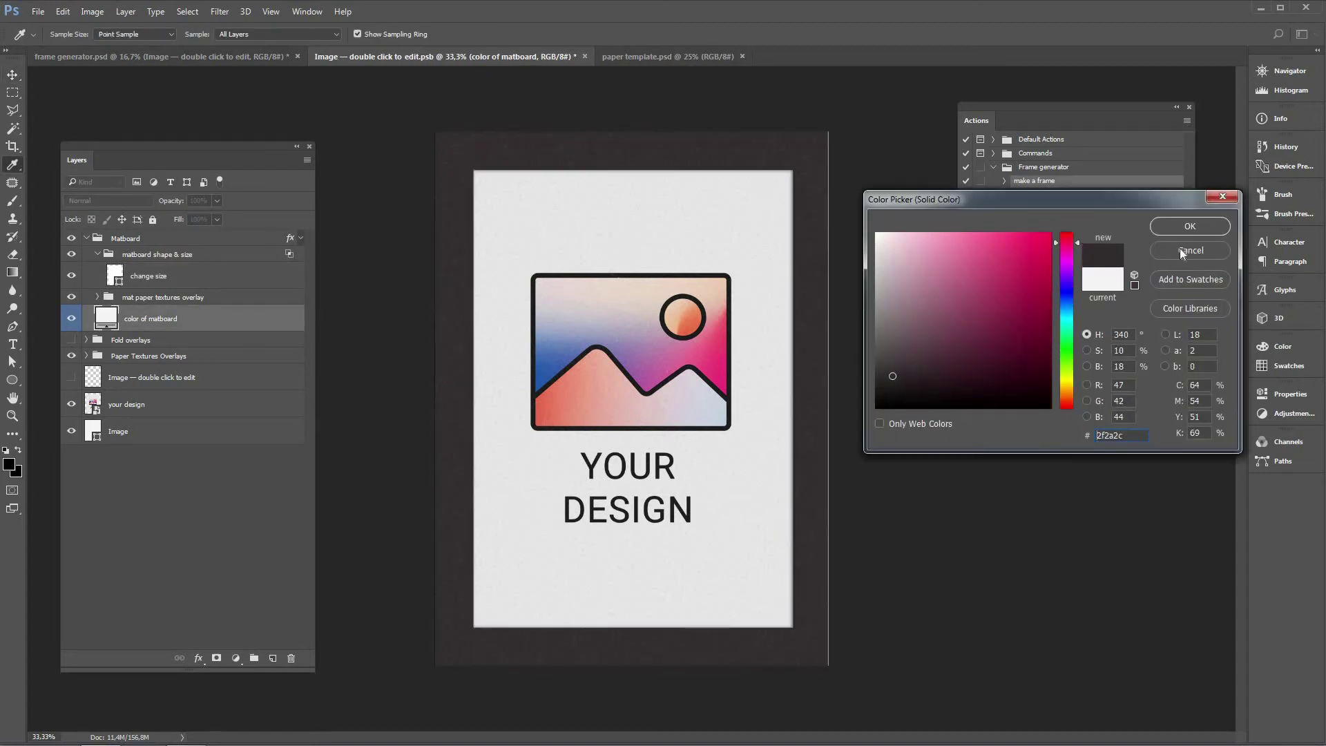
left_click(1181, 252)
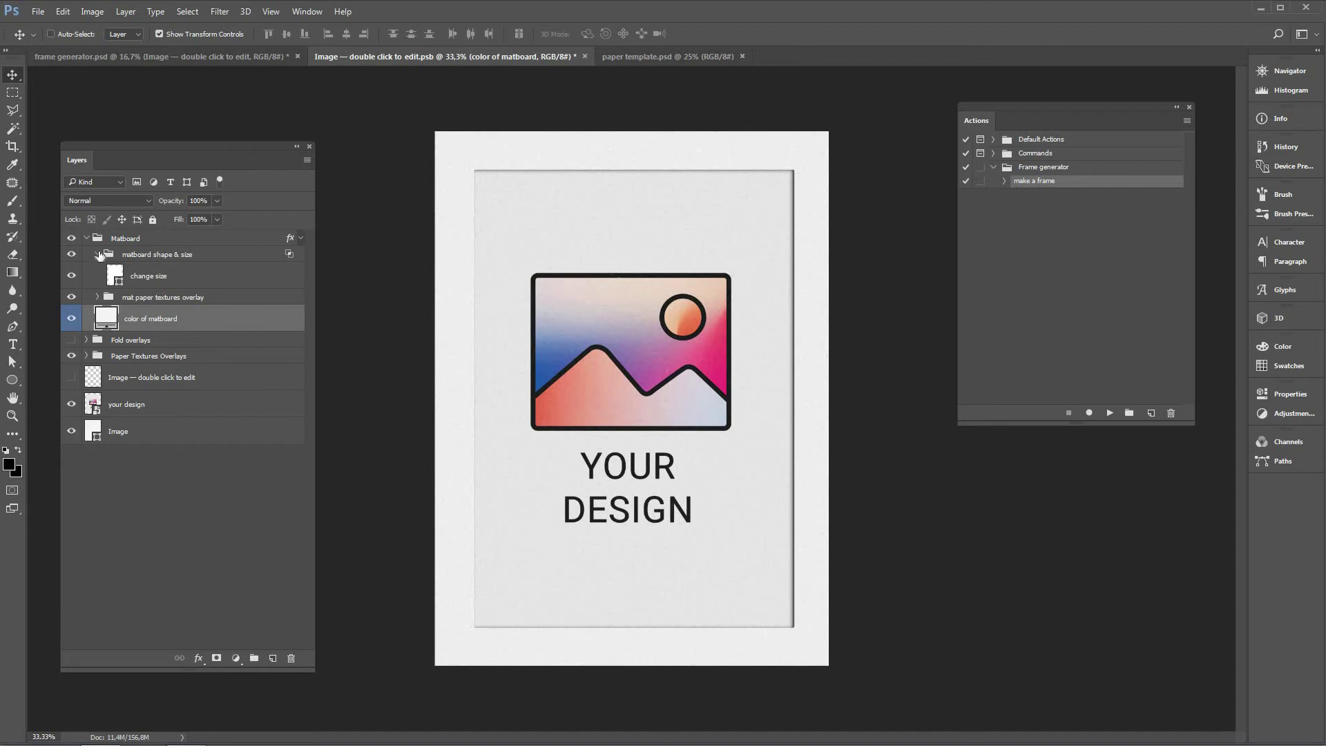
- Collapse the matboard shape & size group and show the watercolor texture inside the Paper Textures Overlays group
left_click(97, 254)
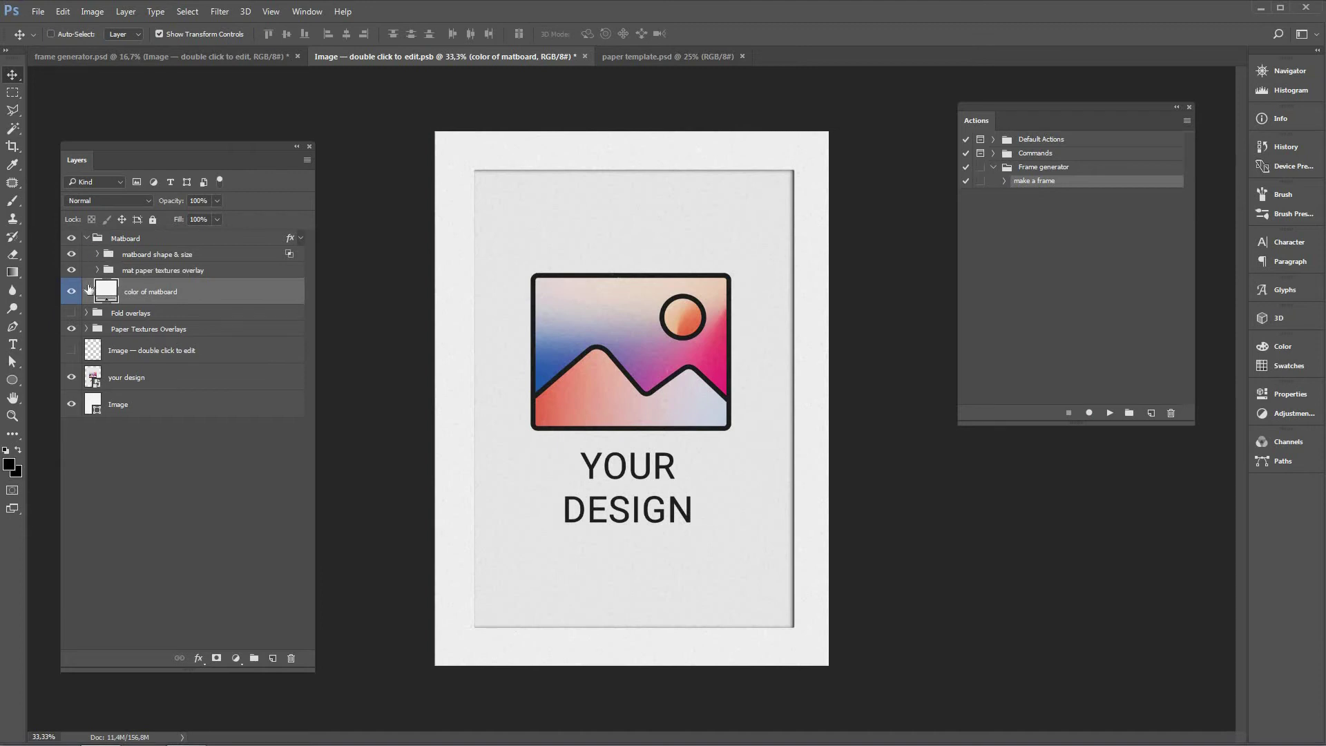
left_click(86, 330)
left_click(70, 457)
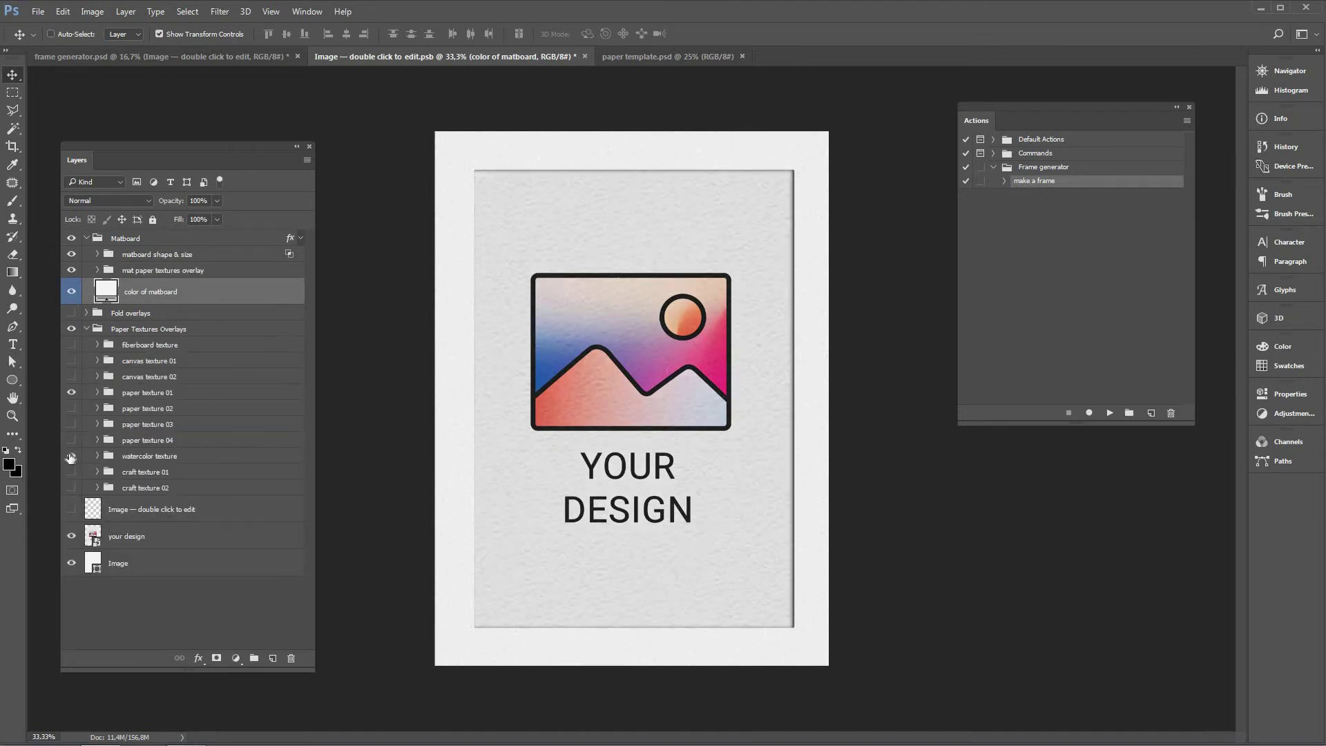
left_click(86, 330)
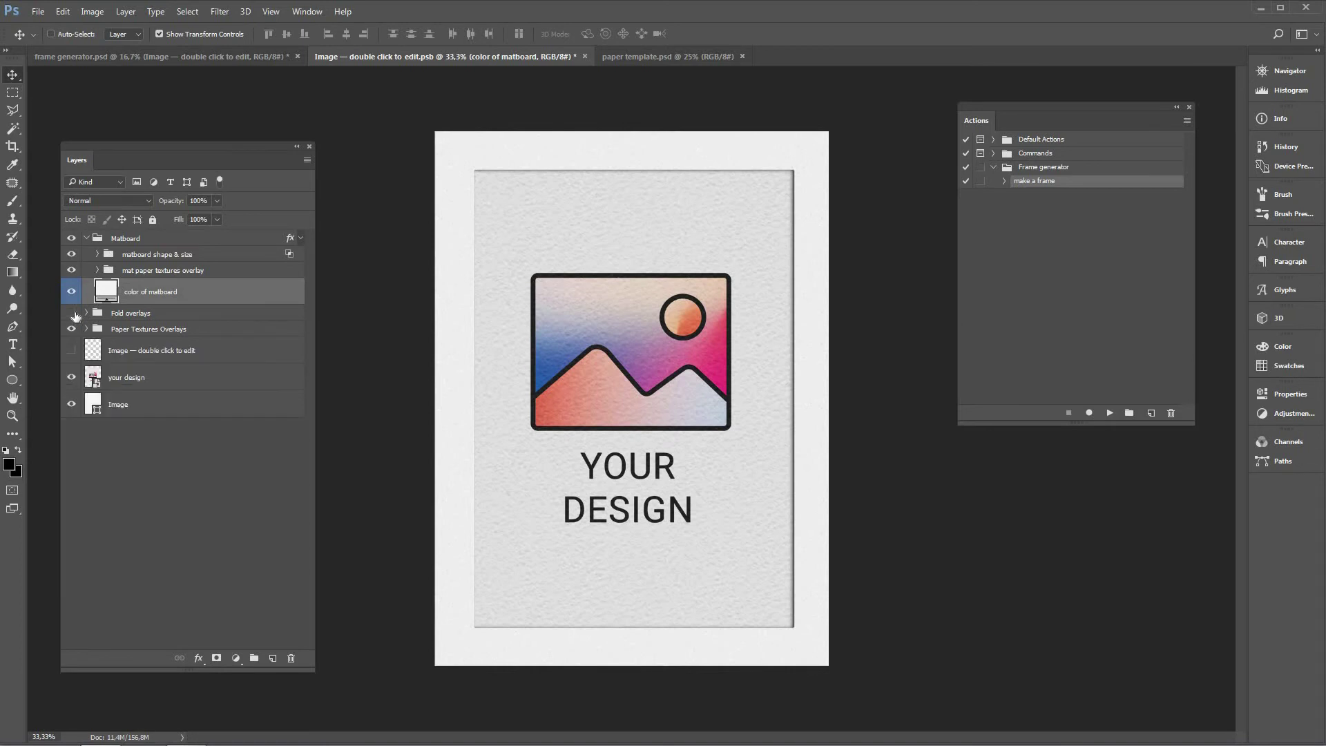
- Preview the vertical and horizontal folds on the artwork, then leave the Fold overlays group collapsed and hidden
left_click(72, 314)
left_click(86, 313)
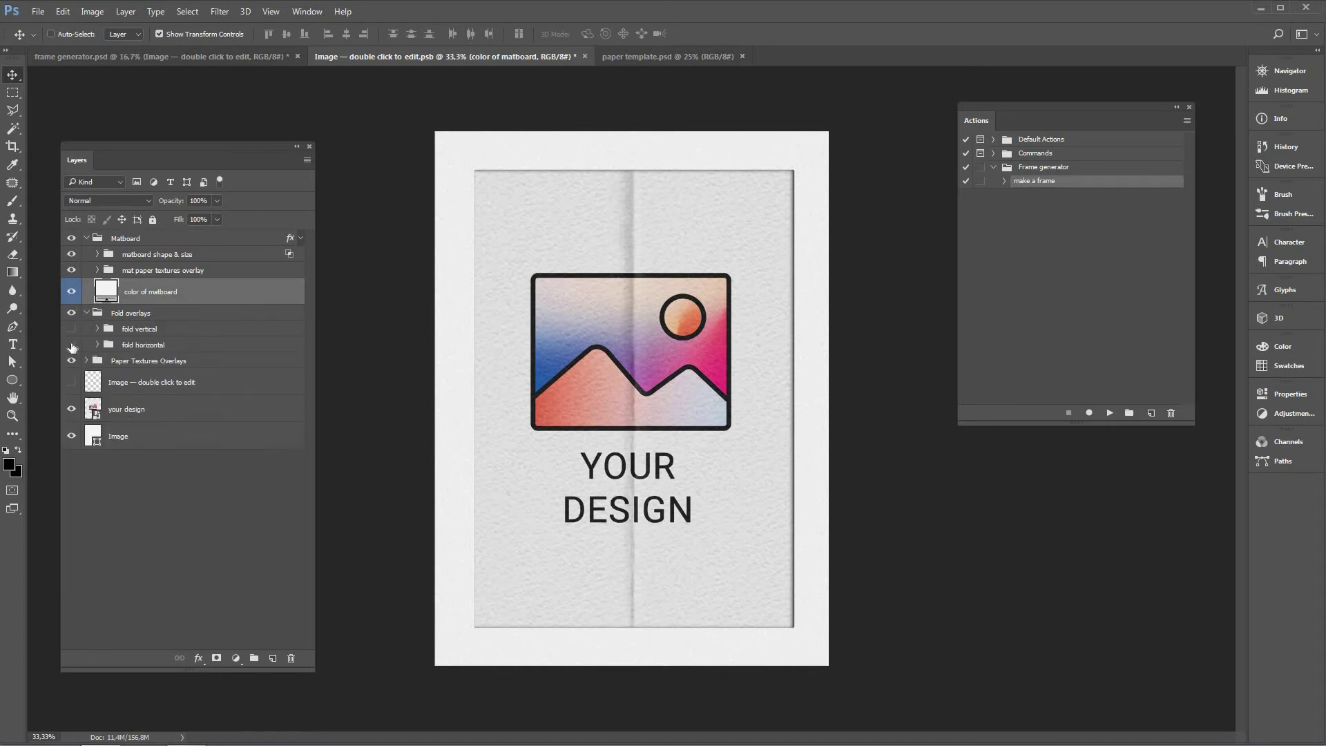
left_click(72, 345)
left_click(72, 344)
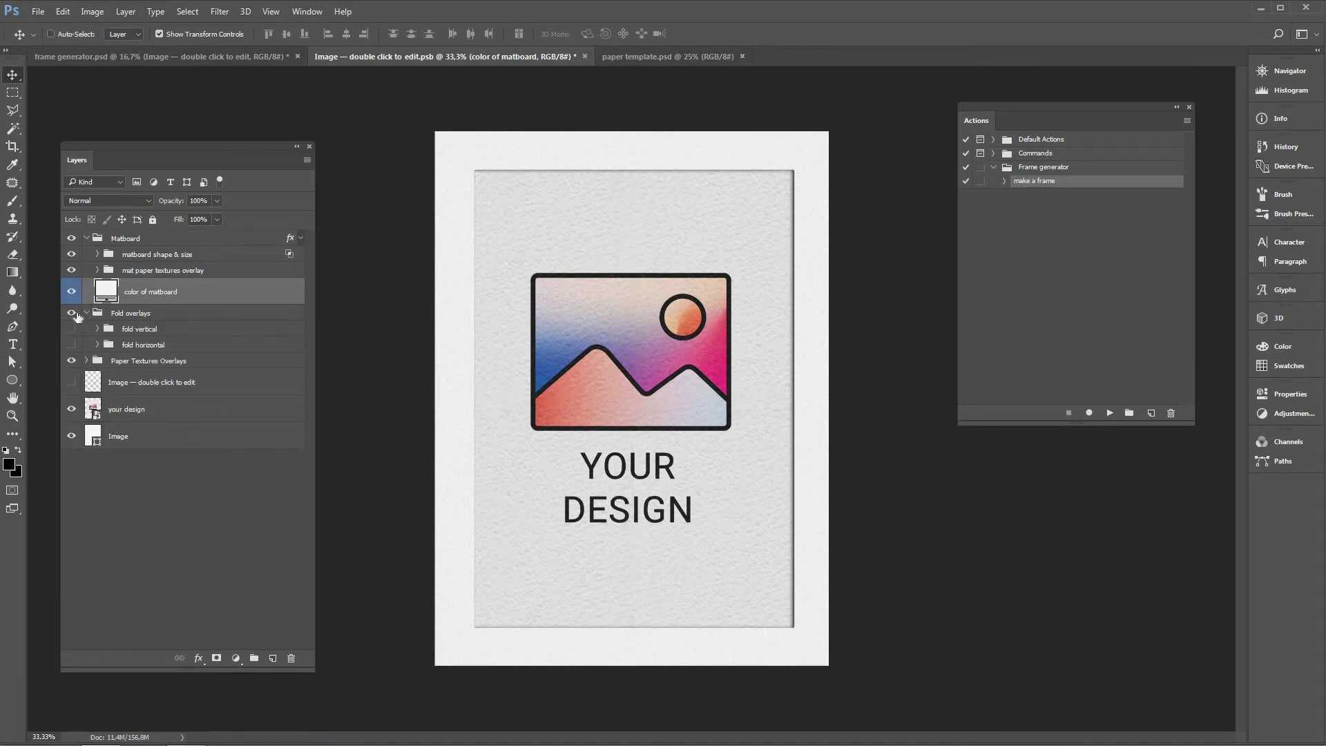
left_click(87, 313)
left_click(71, 314)
- Save the Image smart object and return to the frame generator.psd document
left_click(37, 12)
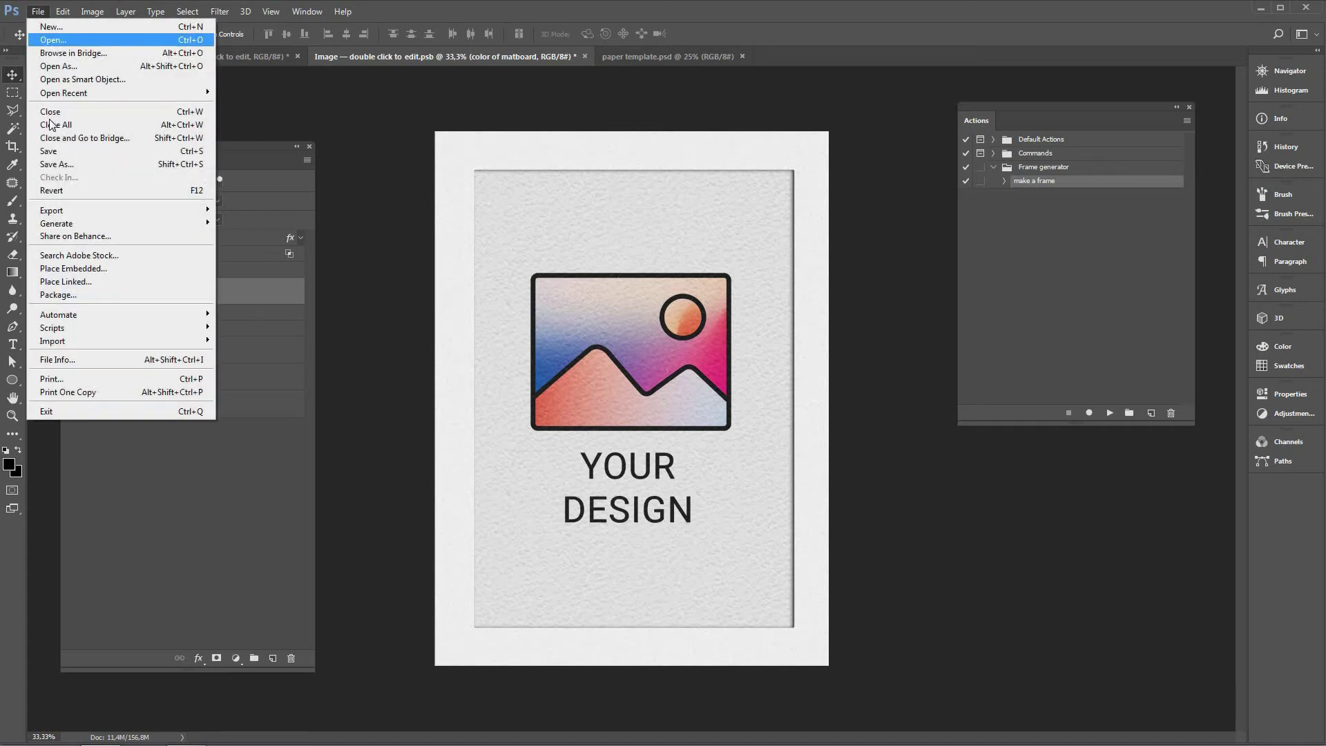
left_click(53, 151)
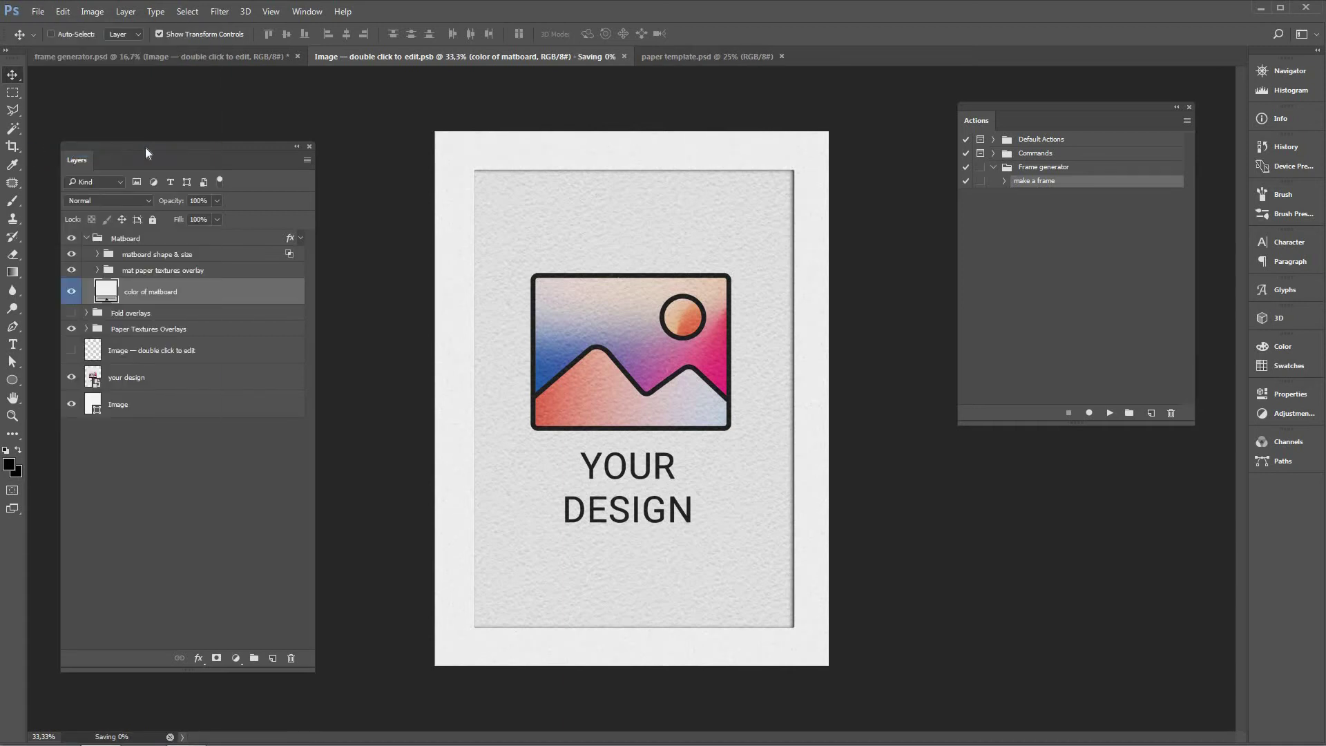
left_click(191, 59)
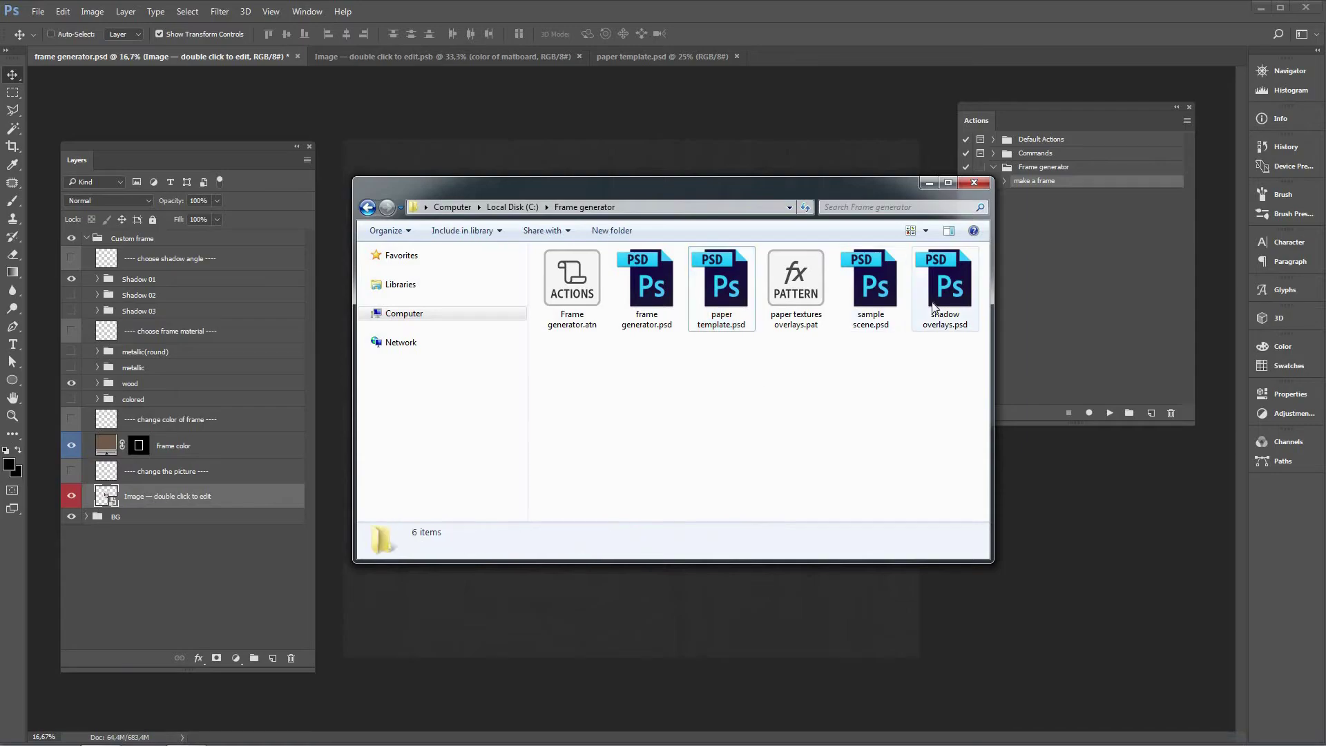
- Open shadow overlays.psd from the Frame generator folder, hide the Water caustic overlay and preview the Spotlight overlay
double_click(934, 298)
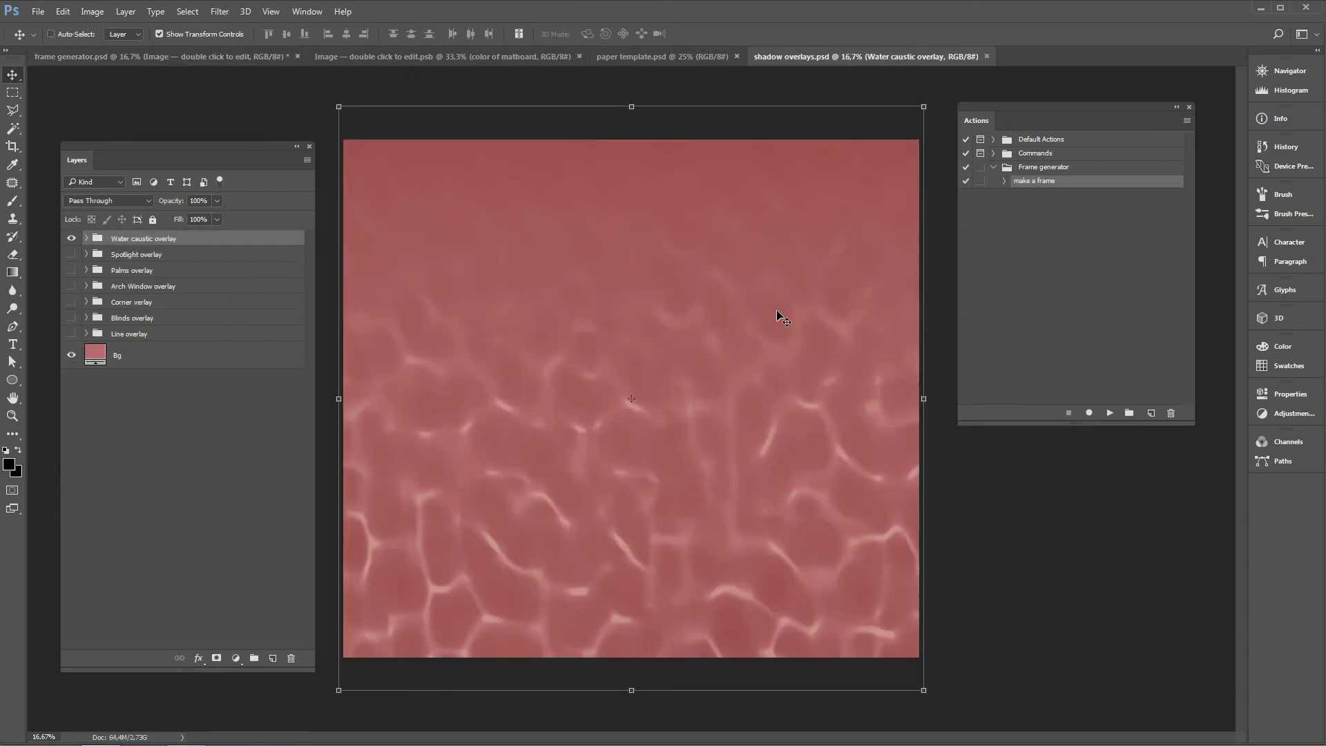
left_click(71, 238)
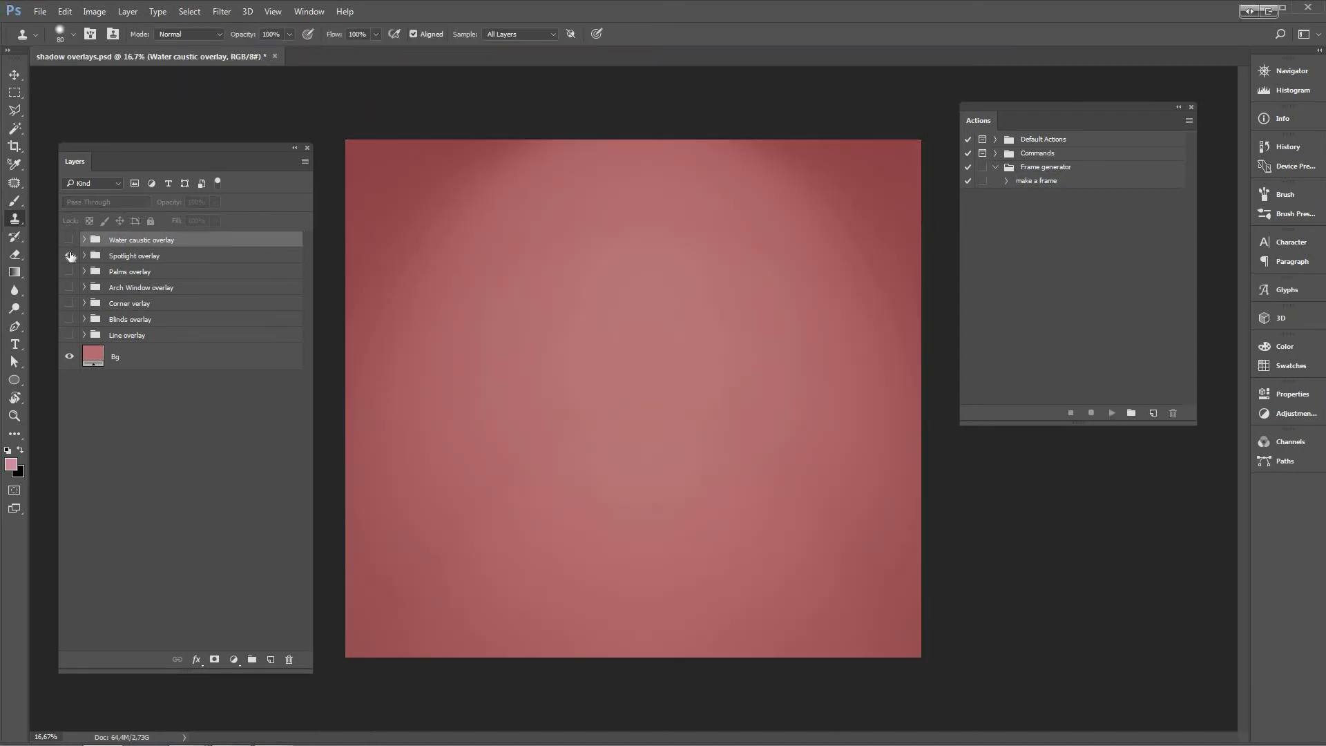
left_click(71, 254)
- Preview the Palms overlay and the Arch Window overlay one at a time, shifting the palm shadow across the canvas
left_click(72, 271)
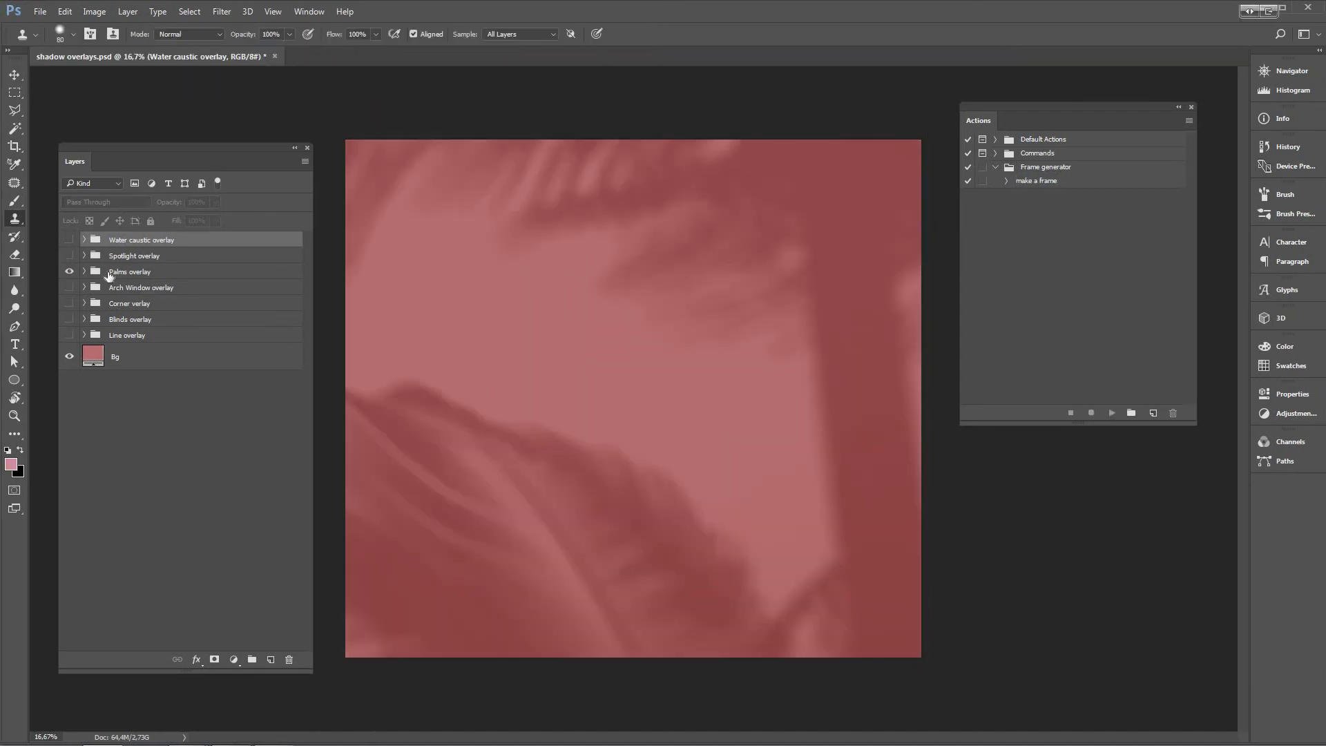
left_click(130, 271)
key("v")
left_click_drag(441, 312, 822, 518)
left_click(69, 272)
left_click(69, 288)
left_click(141, 287)
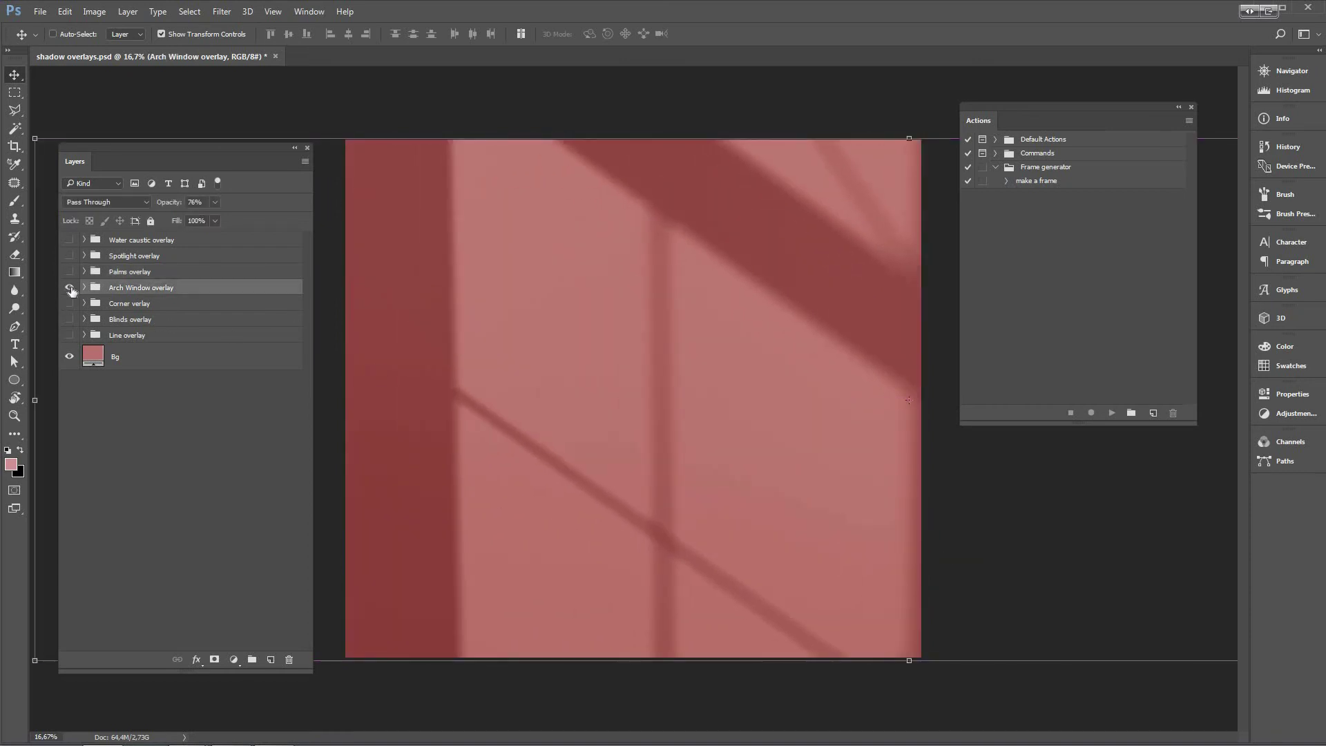
left_click(69, 287)
- Examine the corner, Blinds and Line overlays one at a time, sliding each shadow across the canvas
left_click(69, 303)
left_click_drag(568, 462, 363, 452)
left_click(69, 303)
left_click(69, 319)
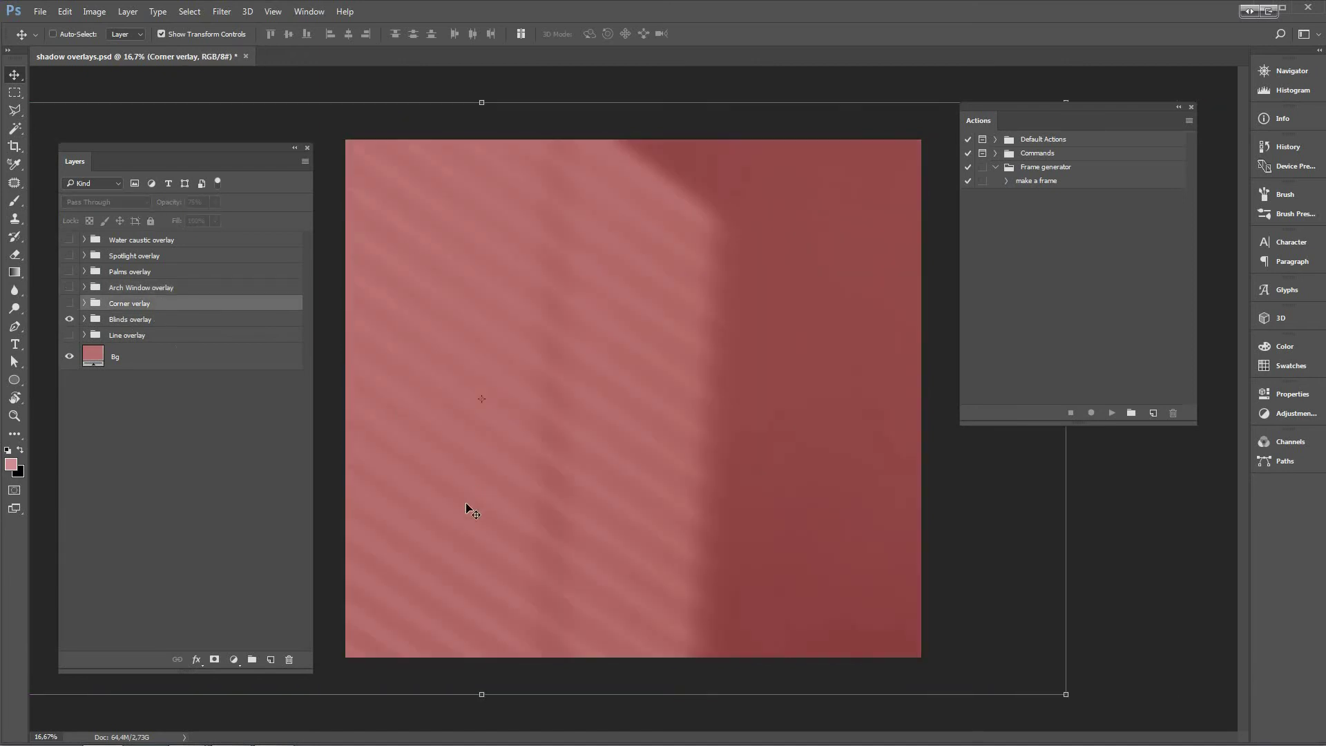
left_click_drag(472, 511, 1064, 500)
left_click(69, 319)
left_click(69, 335)
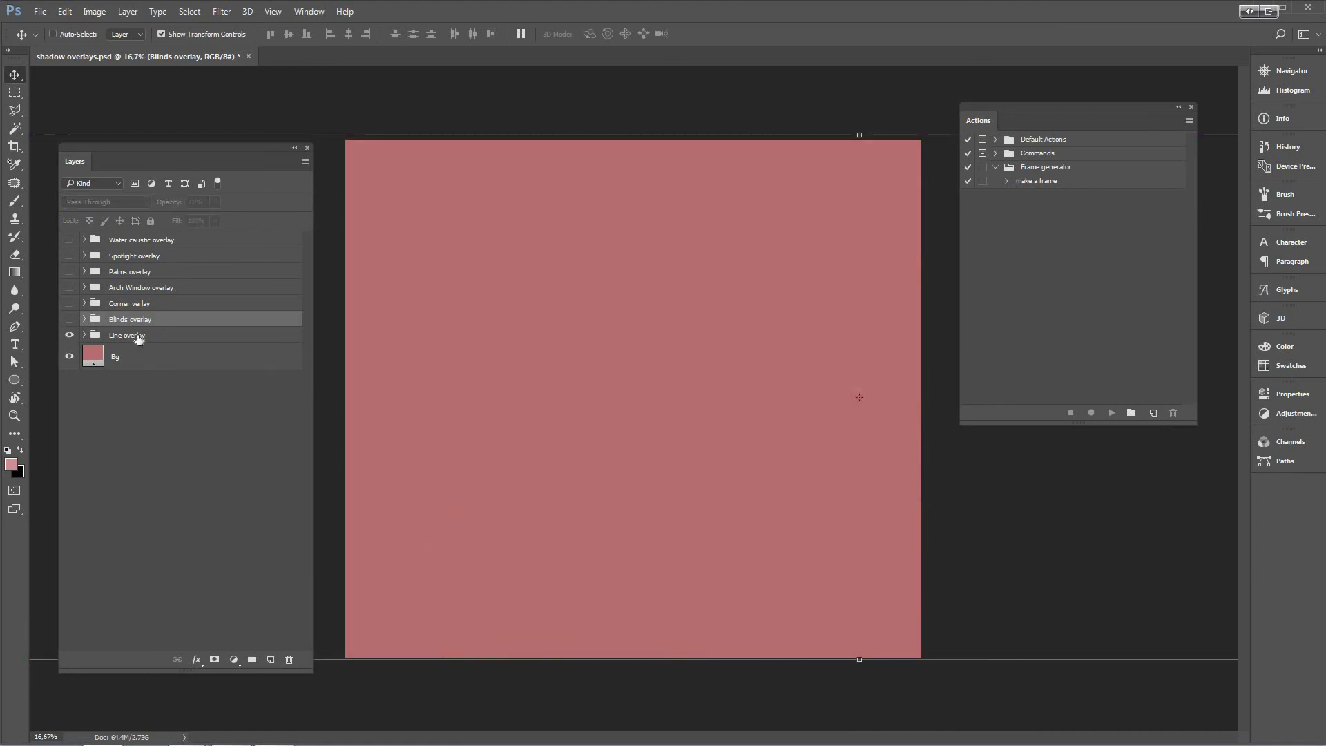
left_click(138, 337)
left_click_drag(548, 479, 362, 453)
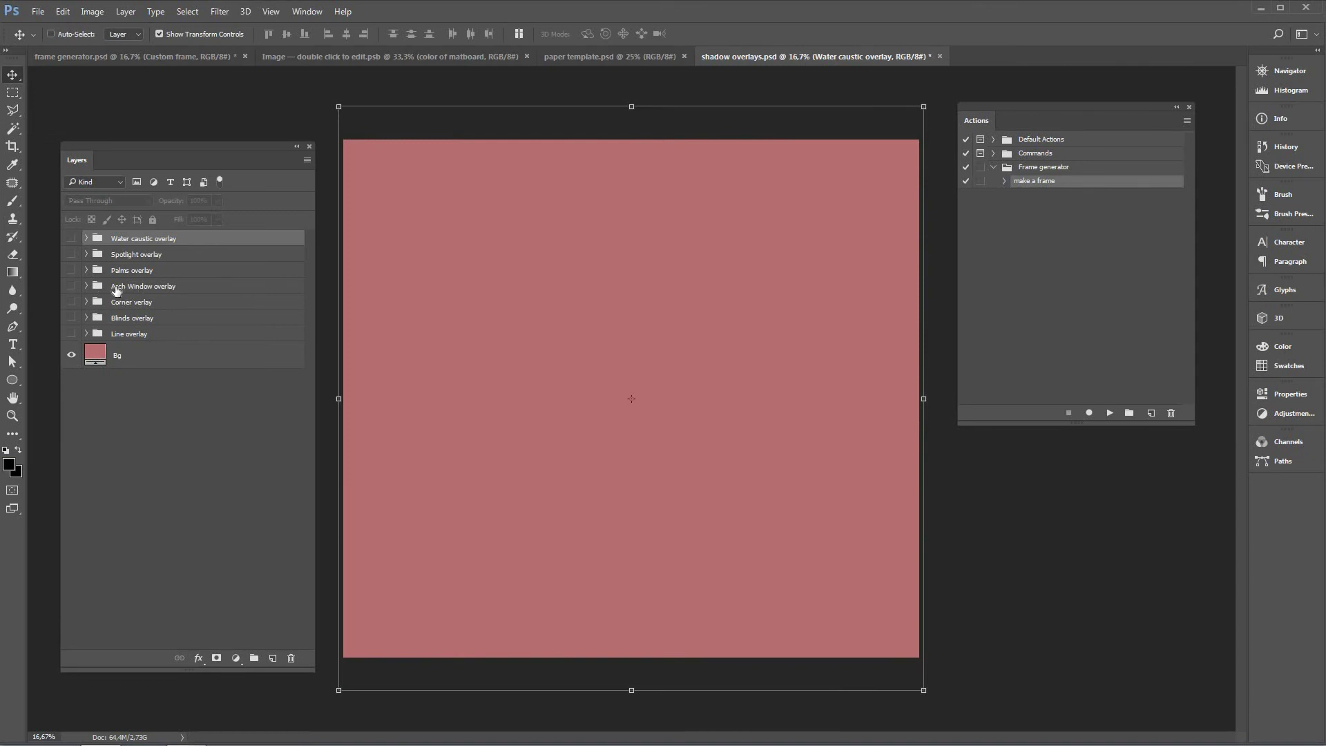
- Show the Arch Window overlay group and copy it into frame generator.psd, placing its shadow over the framed picture
left_click(71, 285)
left_click_drag(138, 286, 576, 352)
left_click_drag(607, 391, 608, 391)
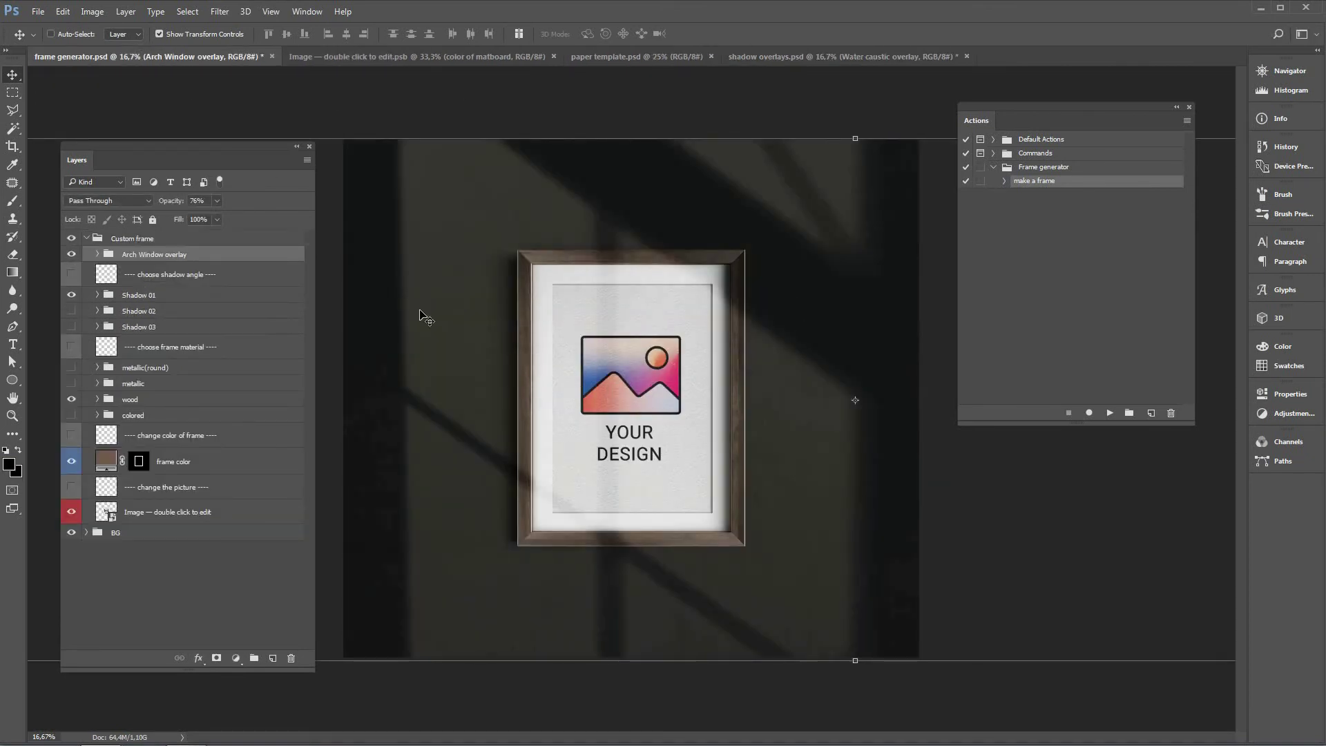
- Set the BG - color fill layer inside the BG group to the warm orange-brown #ba854d
left_click(85, 532)
double_click(109, 577)
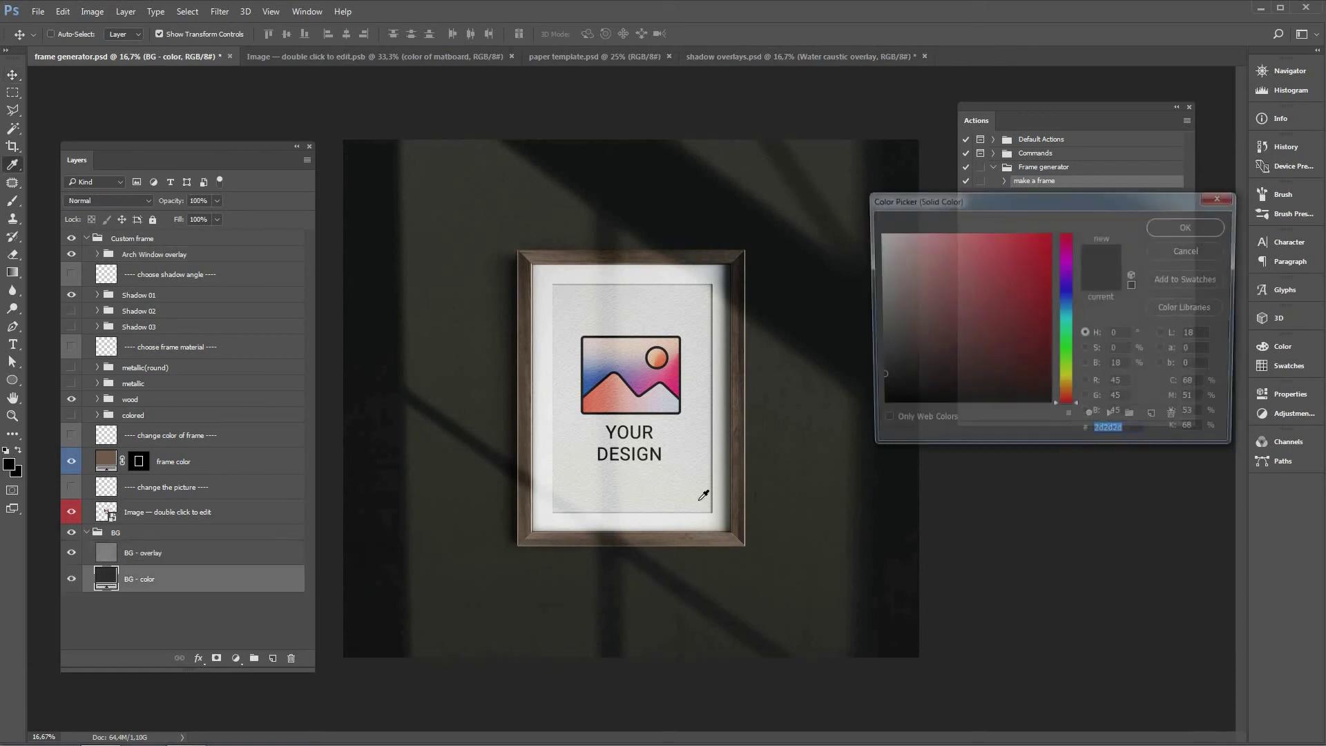
left_click(1064, 394)
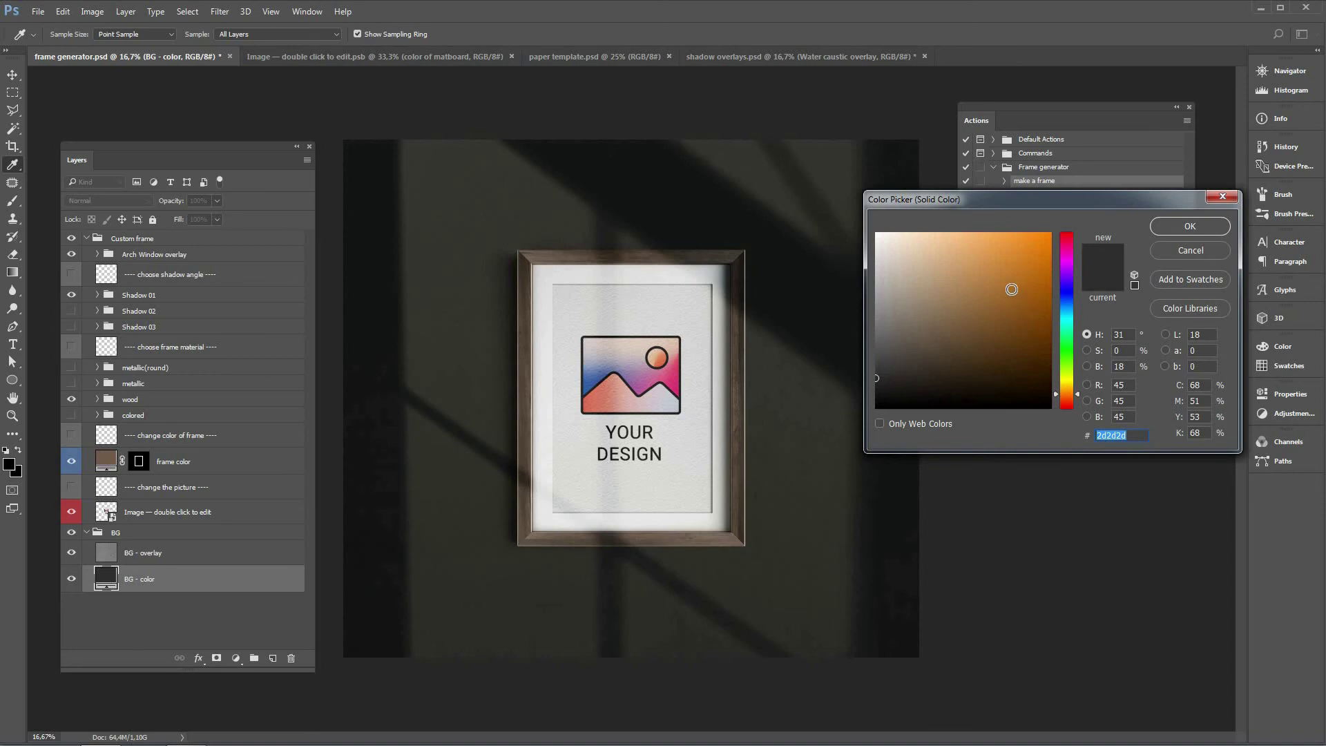
left_click(1011, 290)
left_click(980, 281)
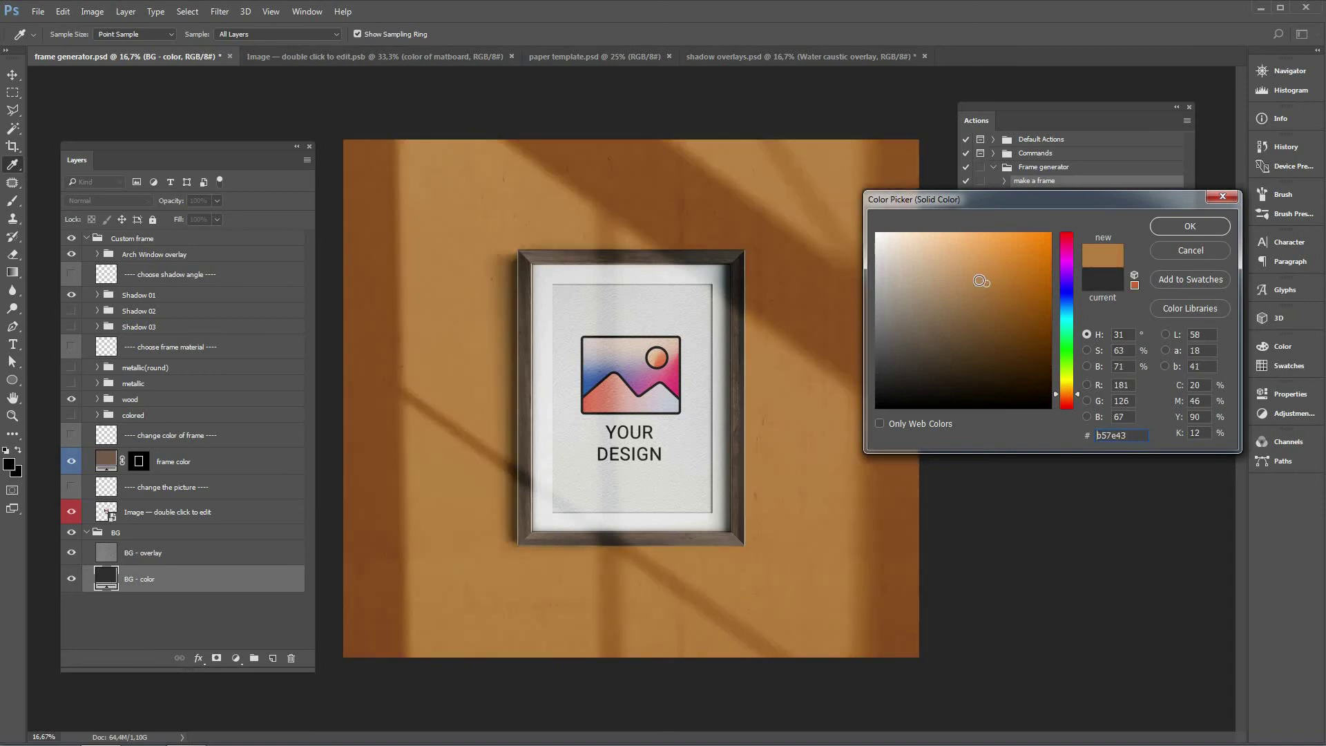
left_click(979, 279)
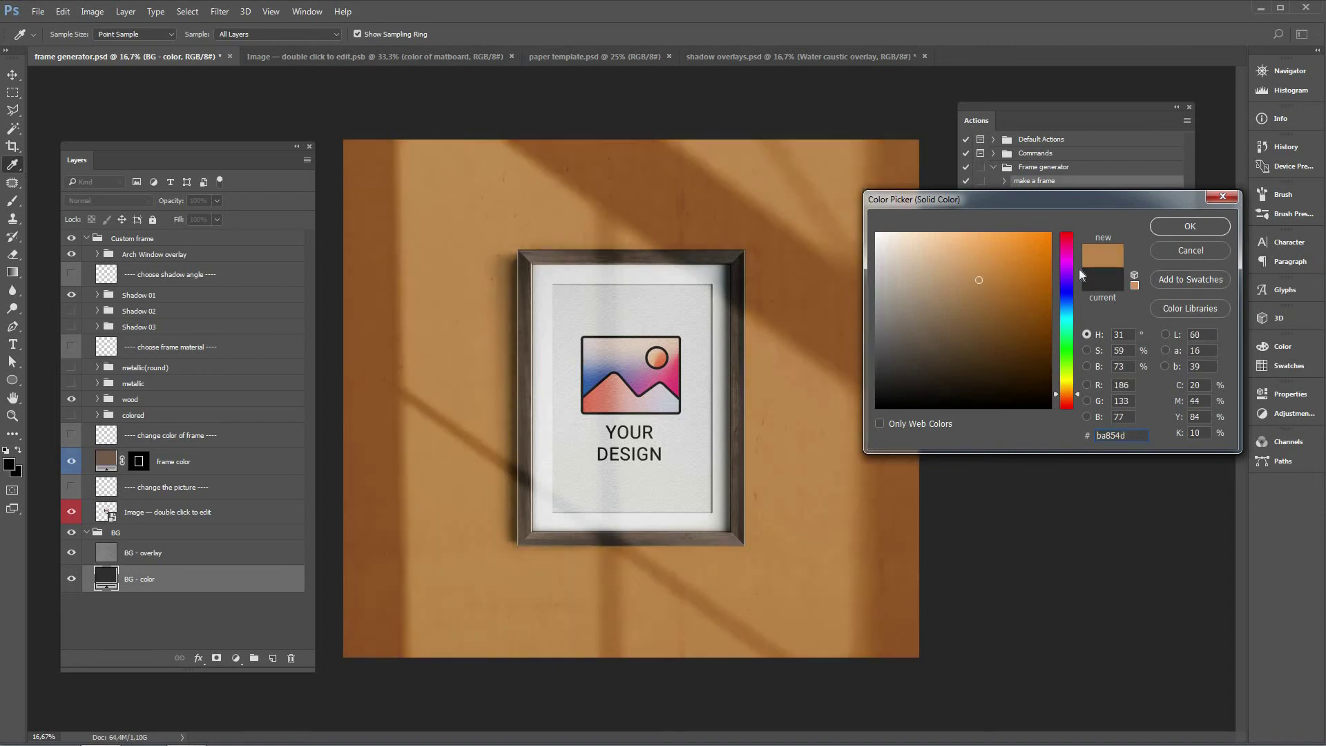
left_click(1178, 227)
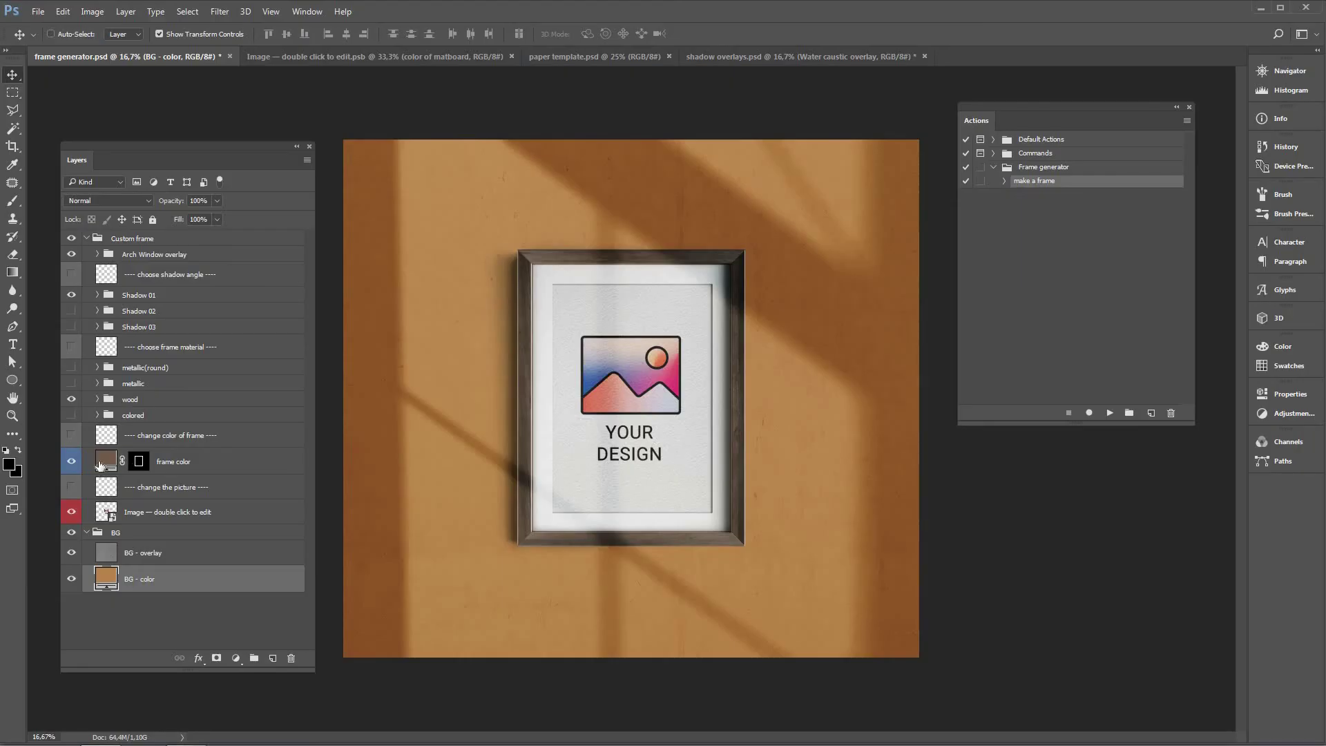
- Try blue, white and black tones on the frame color layer and set it to dark gray #3d3d3d
double_click(100, 467)
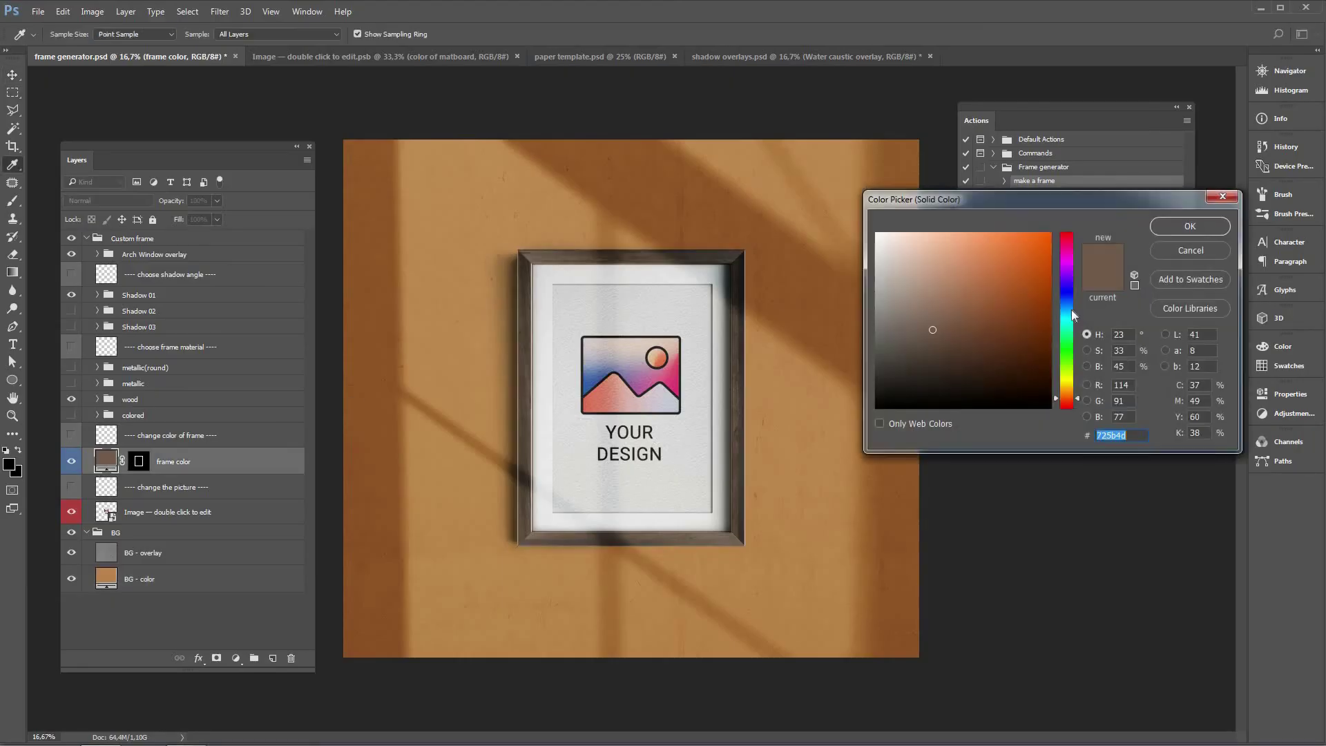
left_click(1069, 308)
left_click(979, 307)
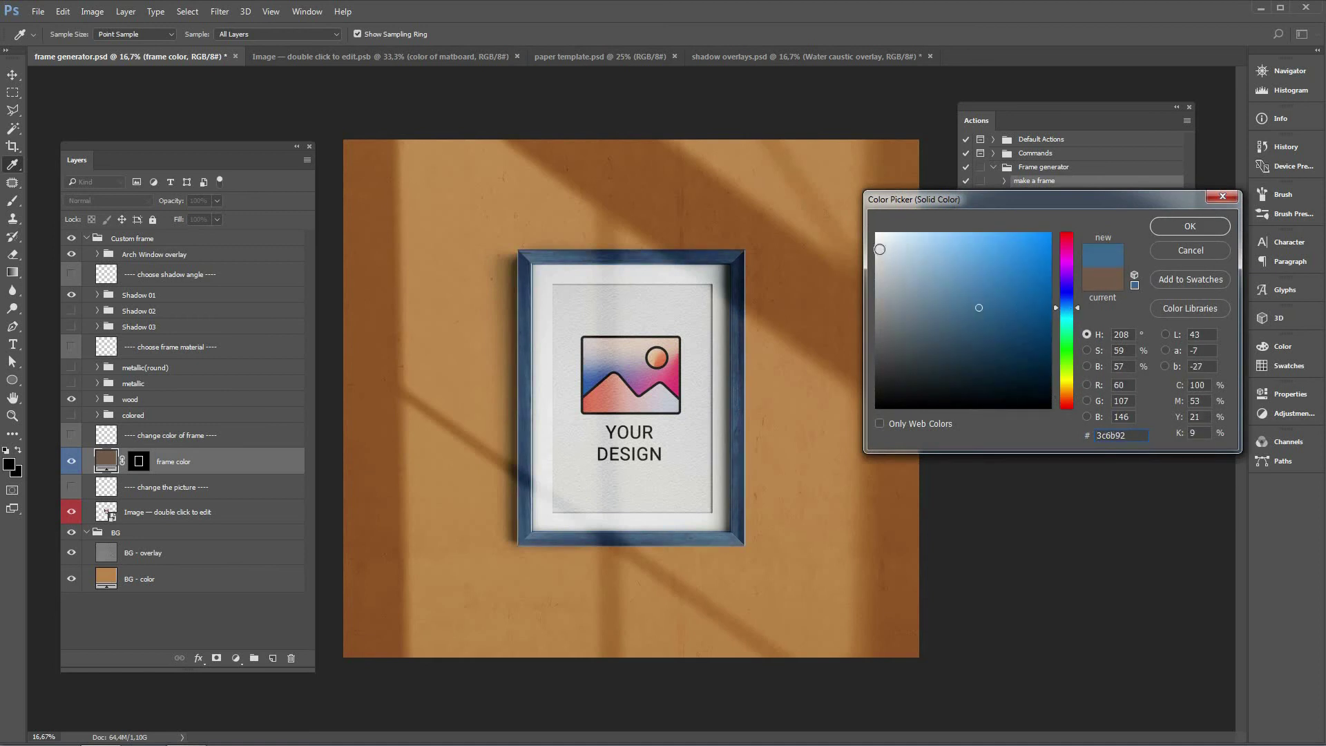
left_click(880, 248)
left_click(877, 388)
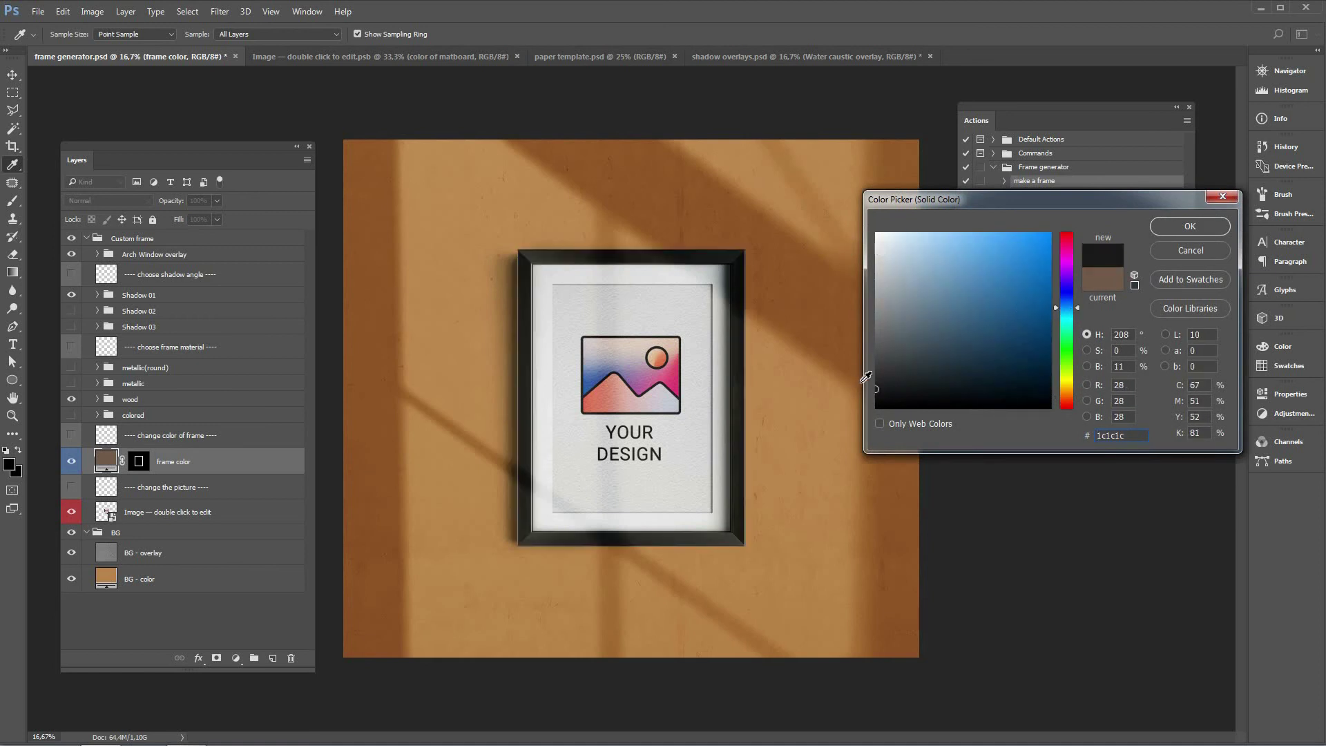
left_click(876, 366)
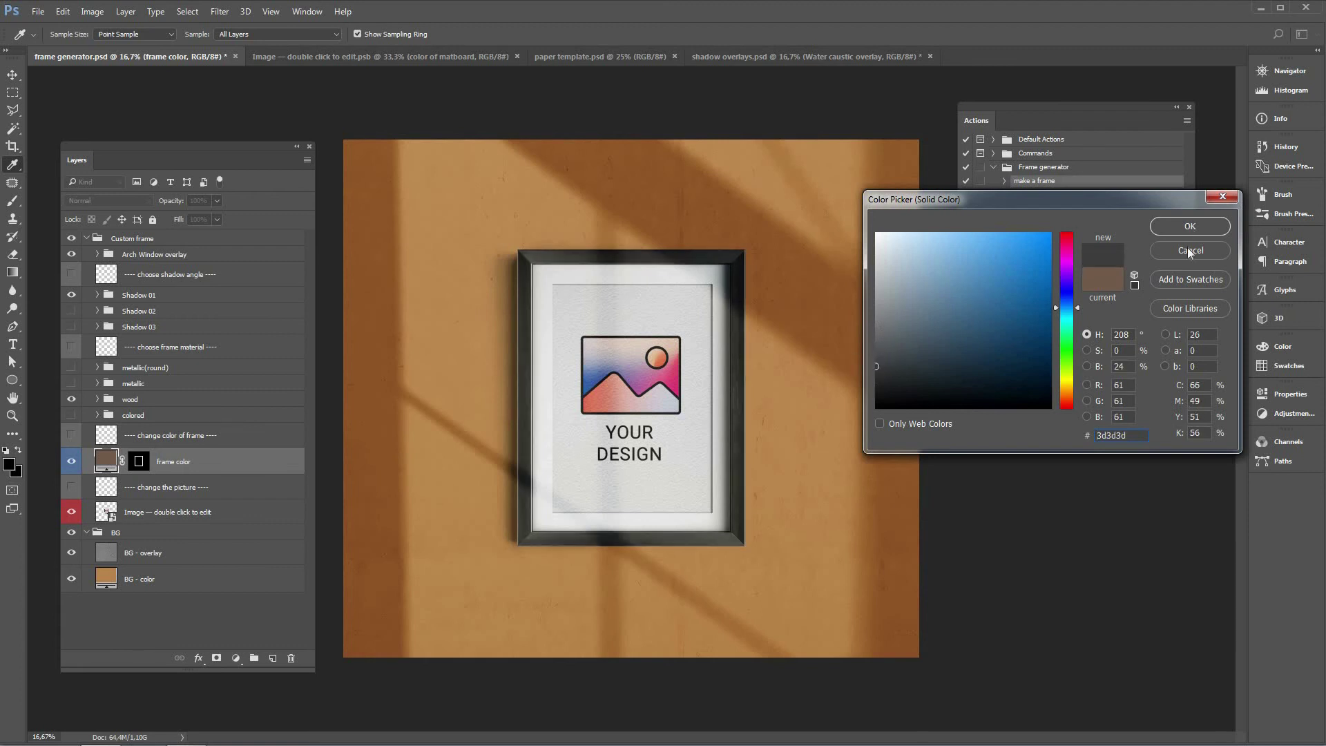
left_click(1189, 228)
- Compare the colored, metallic and metallic(round) frame materials one at a time, then restore the wood material
left_click(71, 400)
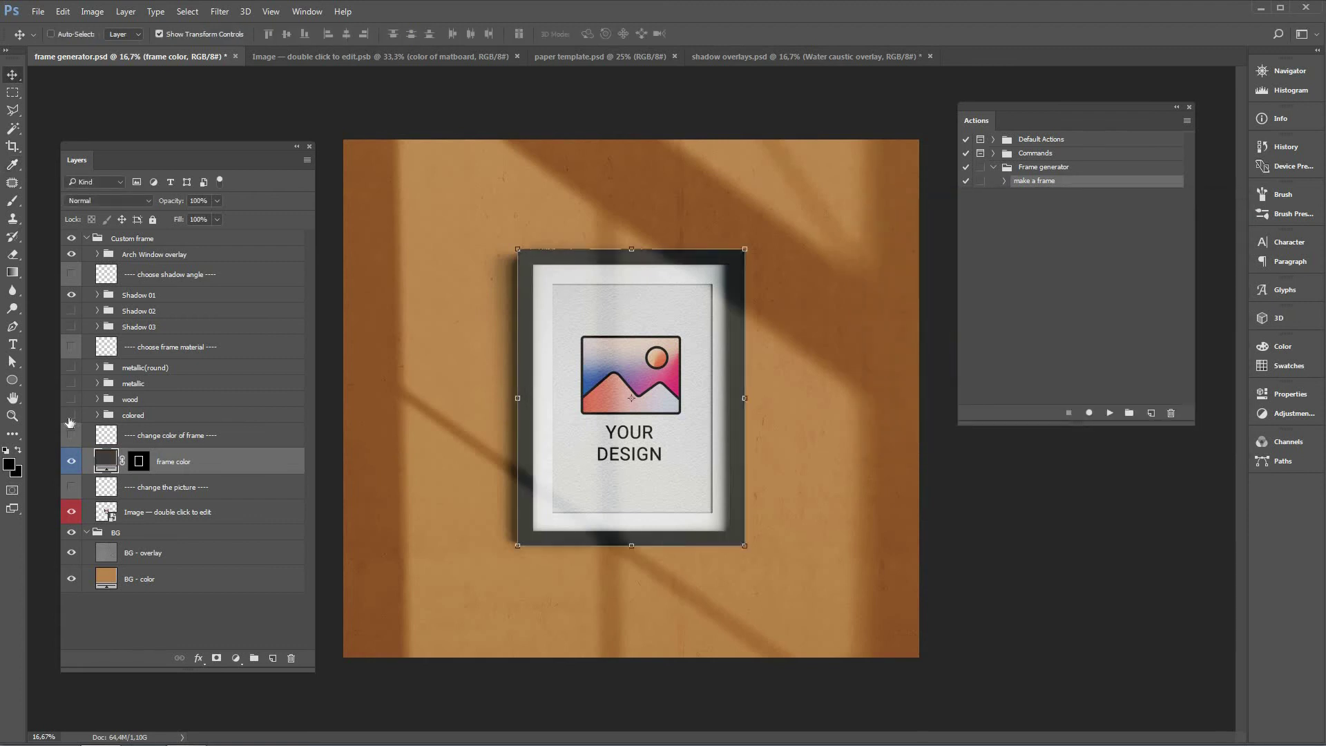
left_click(71, 415)
left_click(71, 415)
left_click(71, 383)
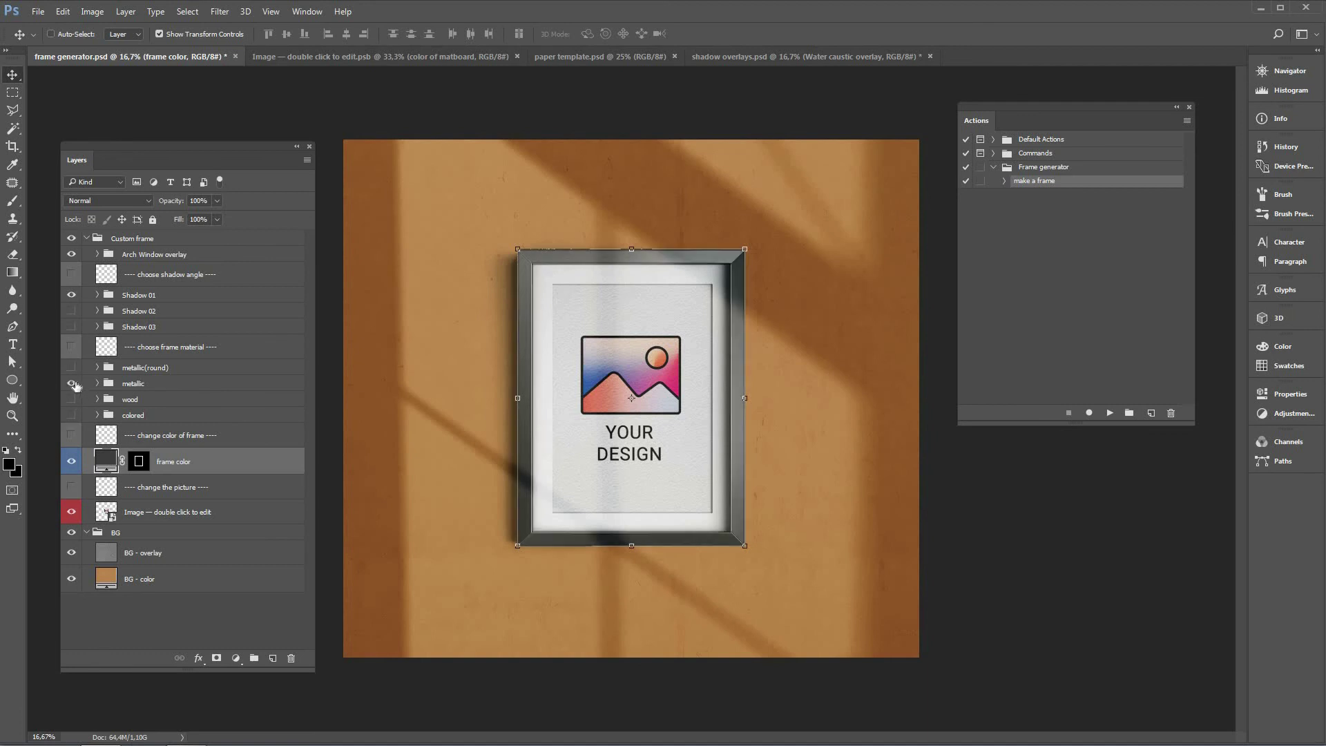
left_click(71, 383)
left_click(71, 368)
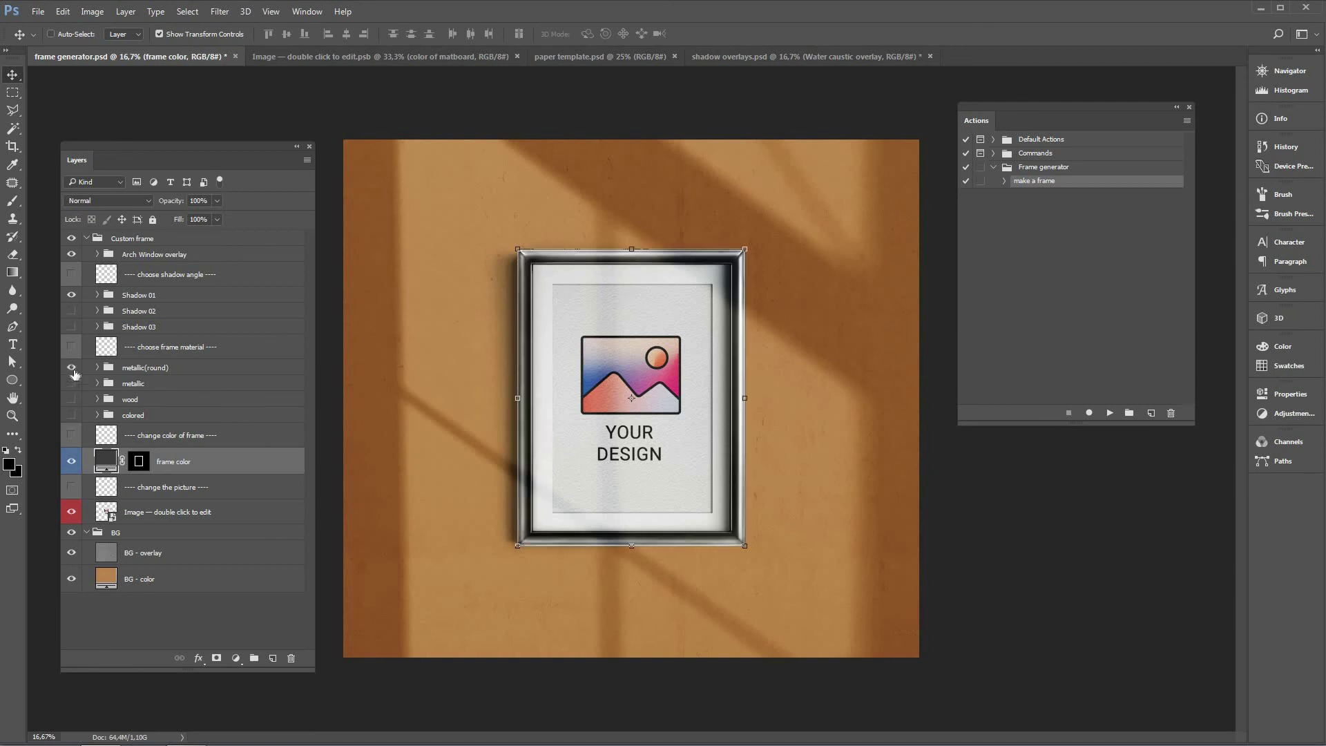
left_click(72, 368)
left_click(72, 400)
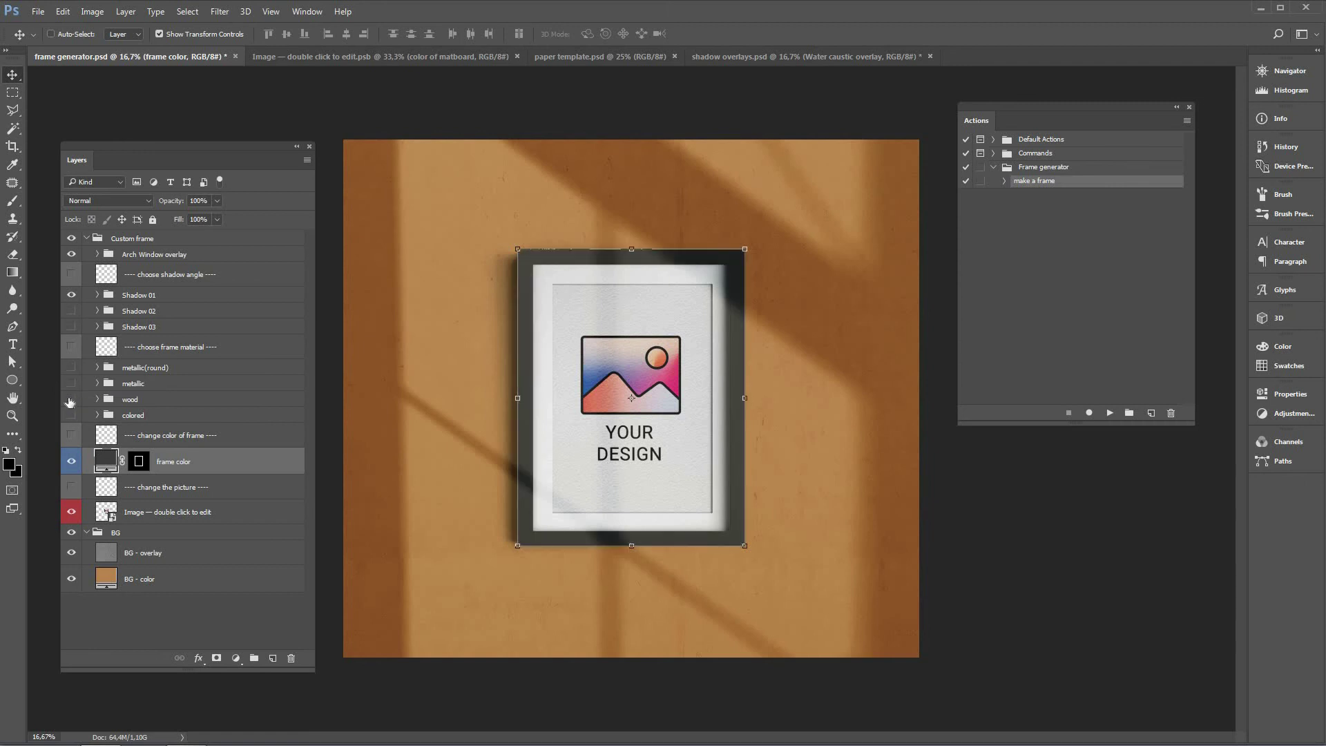
- Compare the Shadow 02 and Shadow 03 angles on the frame, then restore Shadow 01
left_click(71, 296)
left_click(72, 310)
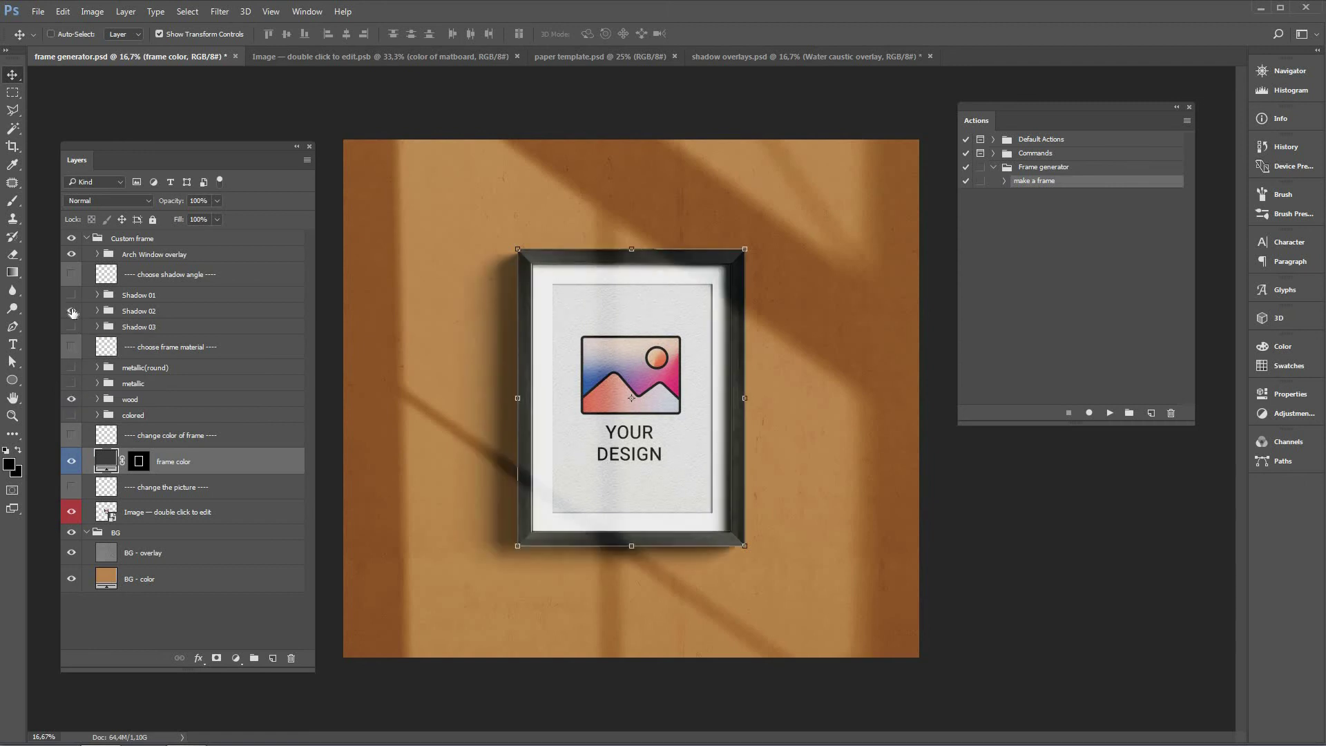
left_click(72, 311)
left_click(71, 327)
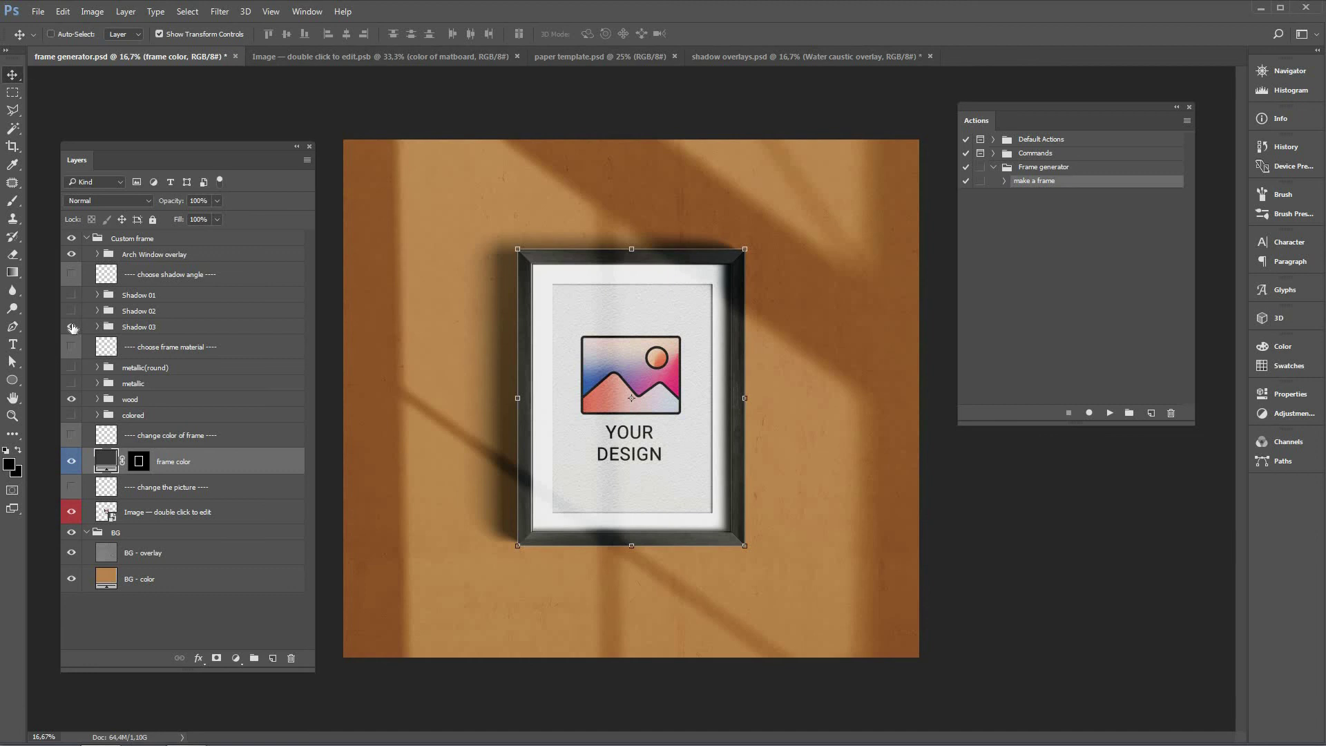
left_click(72, 327)
left_click(72, 296)
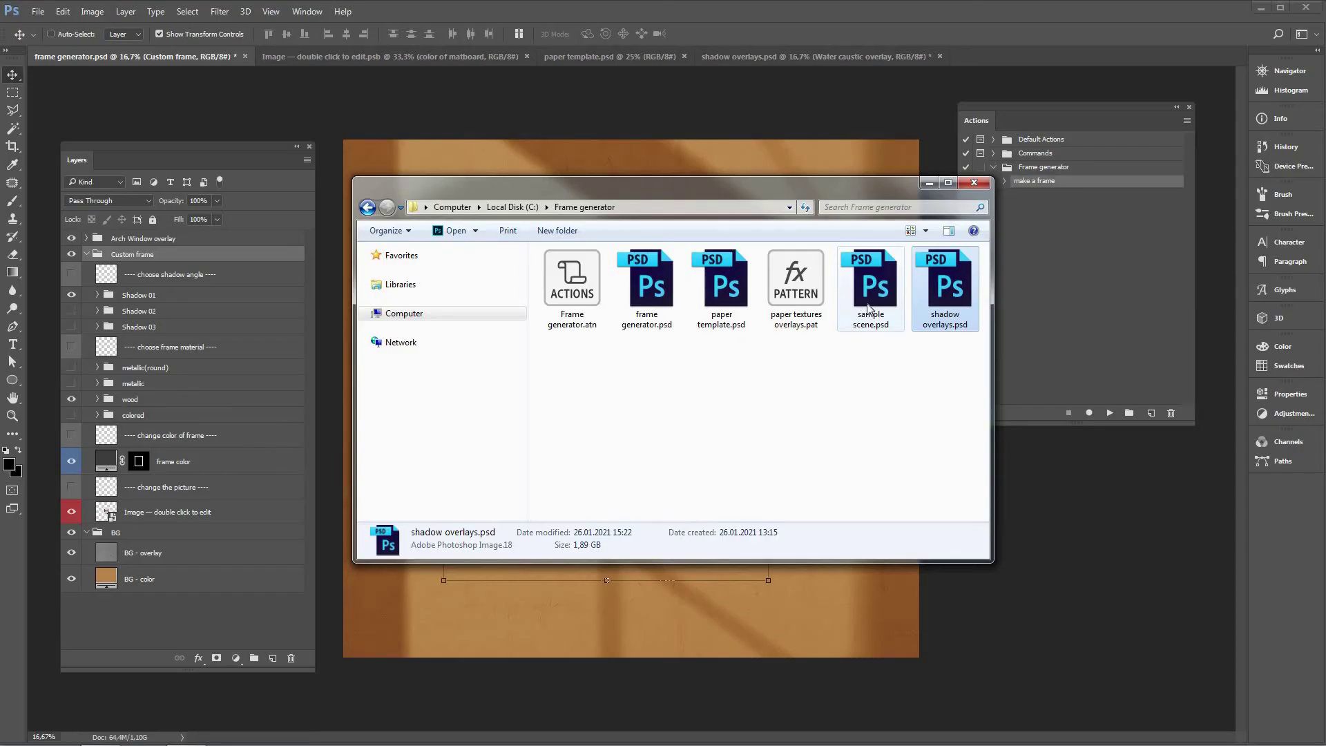
- Open sample scene.psd, copy the Custom frame group into it and place the group between the Vases Left and shelf groups
left_click_drag(941, 359, 865, 302)
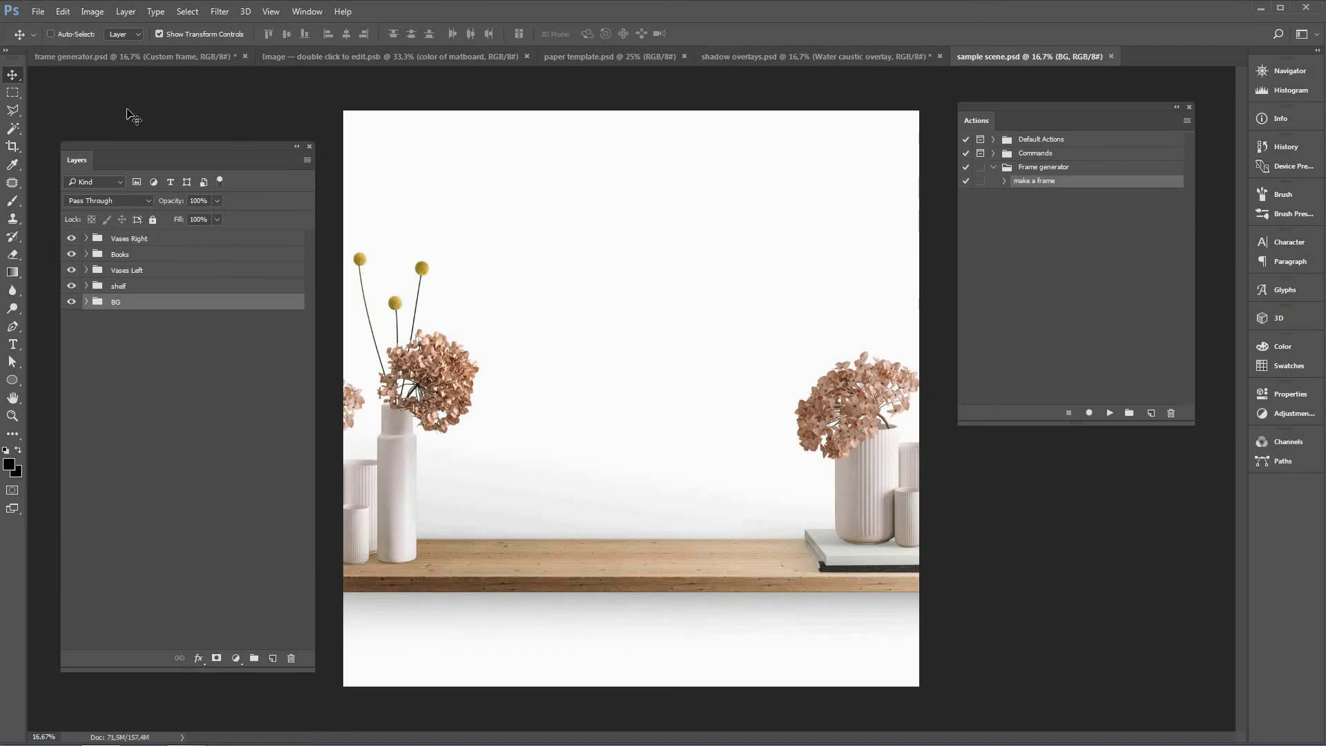
left_click(111, 57)
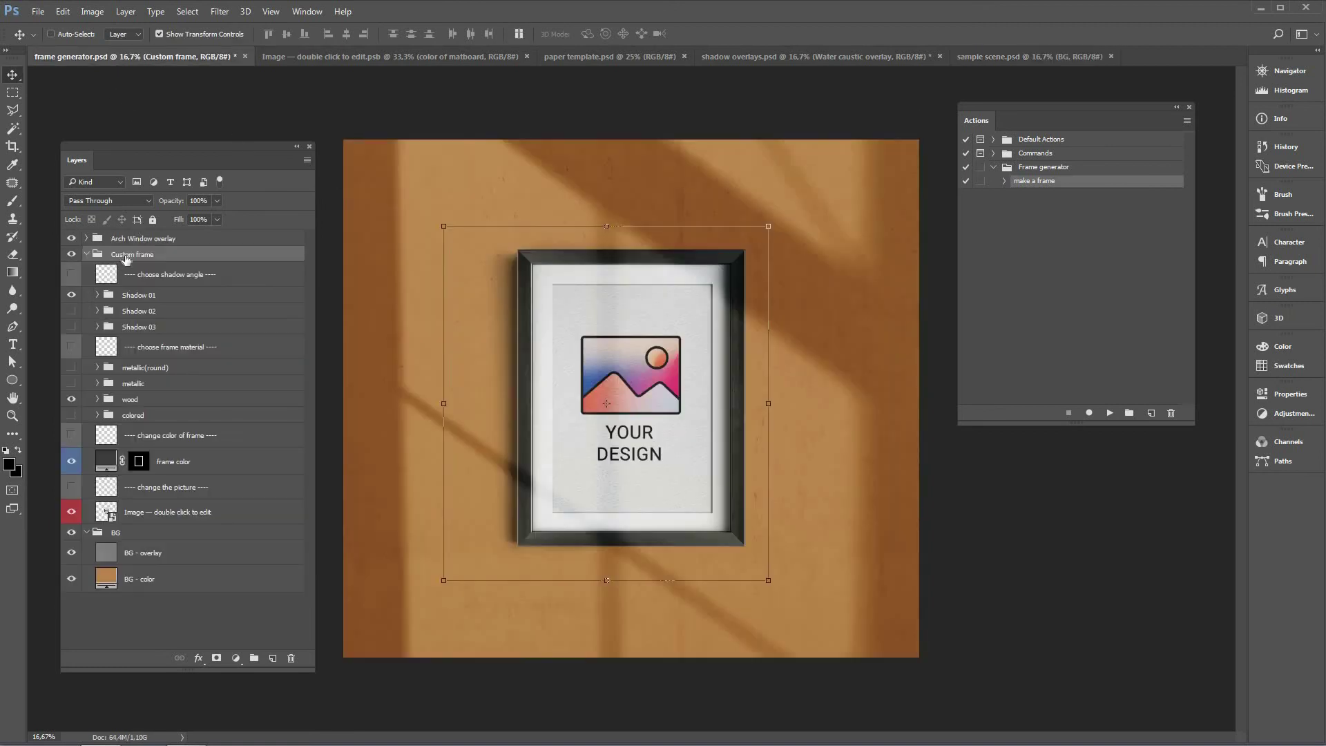
left_click_drag(315, 256, 654, 301)
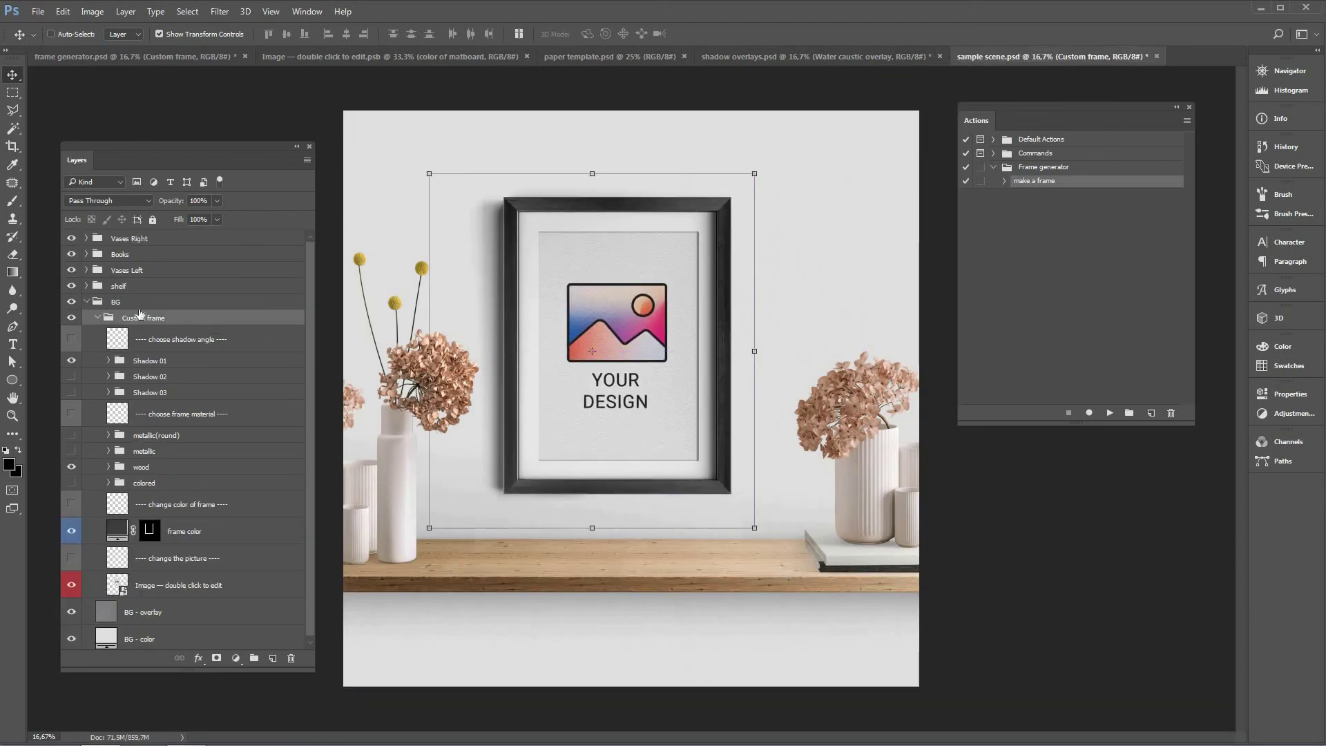
left_click_drag(133, 307, 82, 283)
left_click(87, 287)
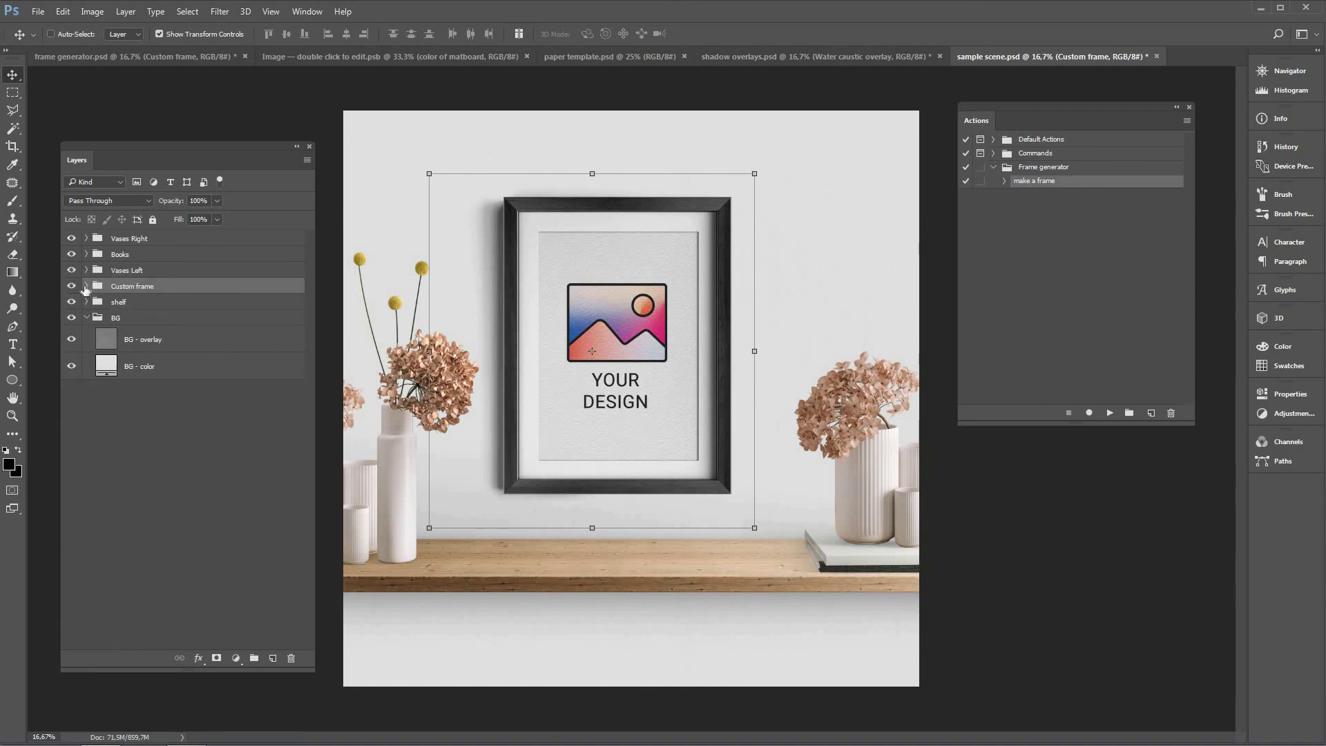
- Switch the frame's shadow to Shadow 02 after trying Shadow 03, and move the frame down to stand on the wooden shelf
left_click(86, 287)
left_click(71, 329)
left_click(72, 345)
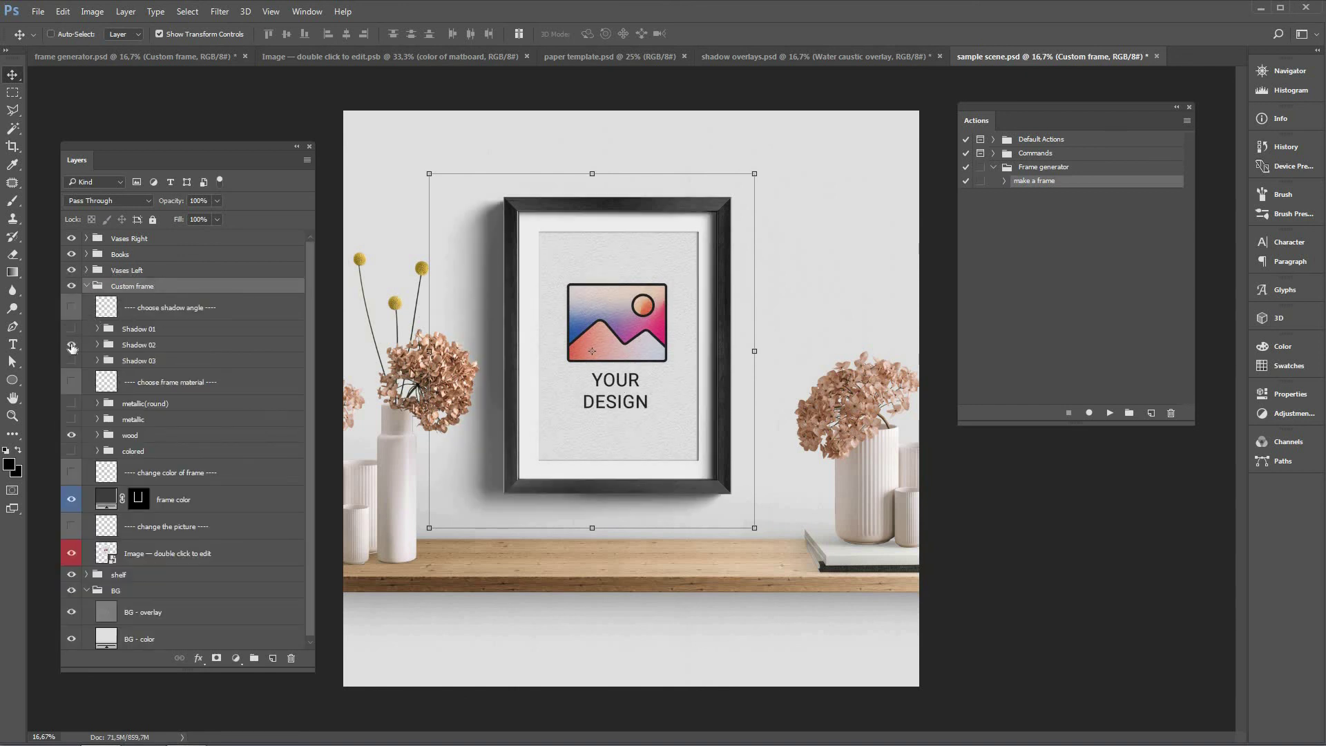
left_click(71, 344)
left_click(71, 361)
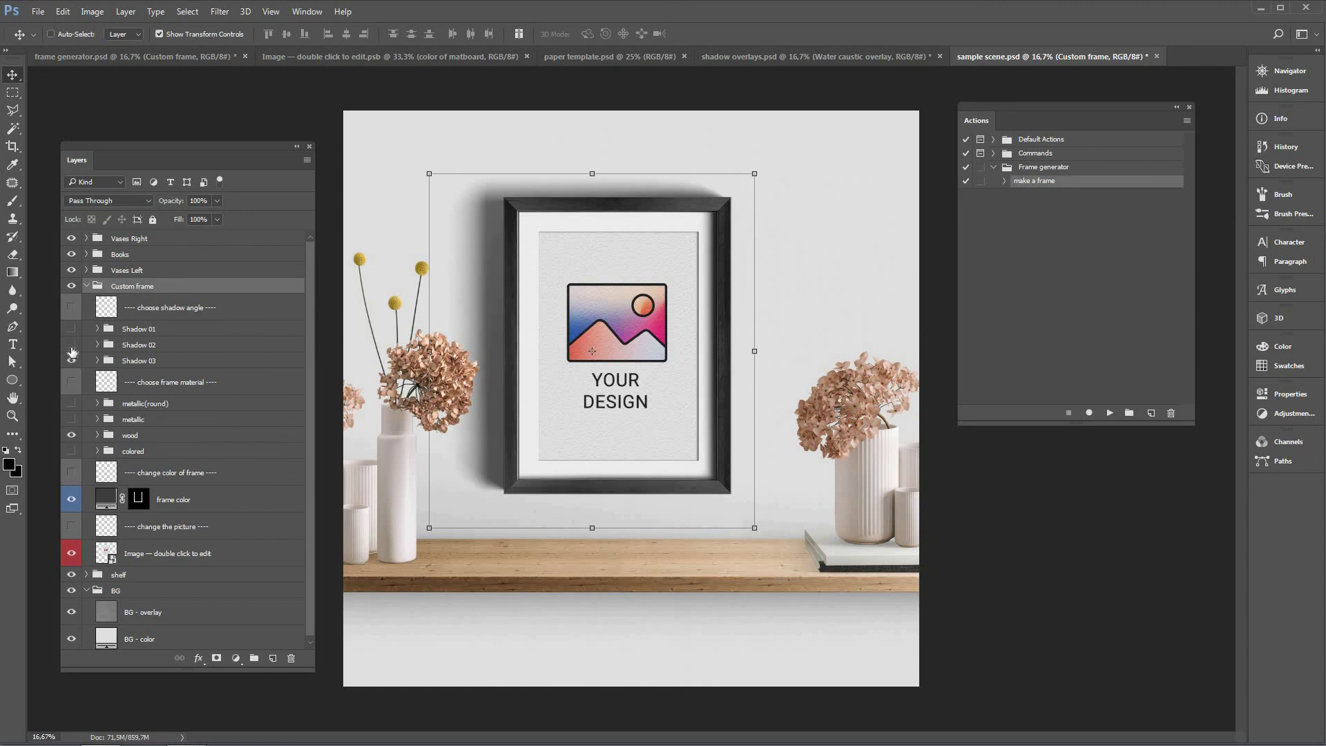
left_click(71, 361)
left_click(71, 345)
left_click_drag(710, 420, 712, 461)
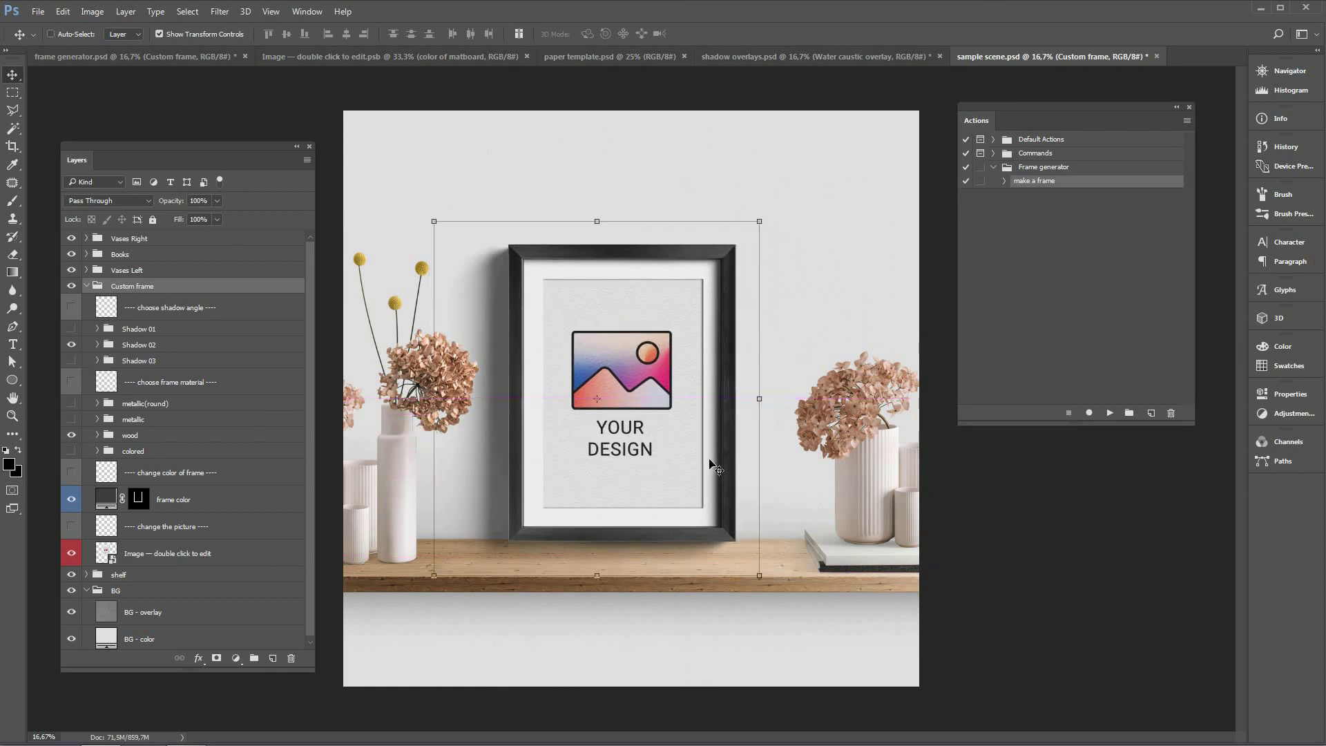
- Try beige, dark gray, mid-gray and near-white walls on the BG - color layer and set it to the pinkish beige #b8aaa5
double_click(101, 640)
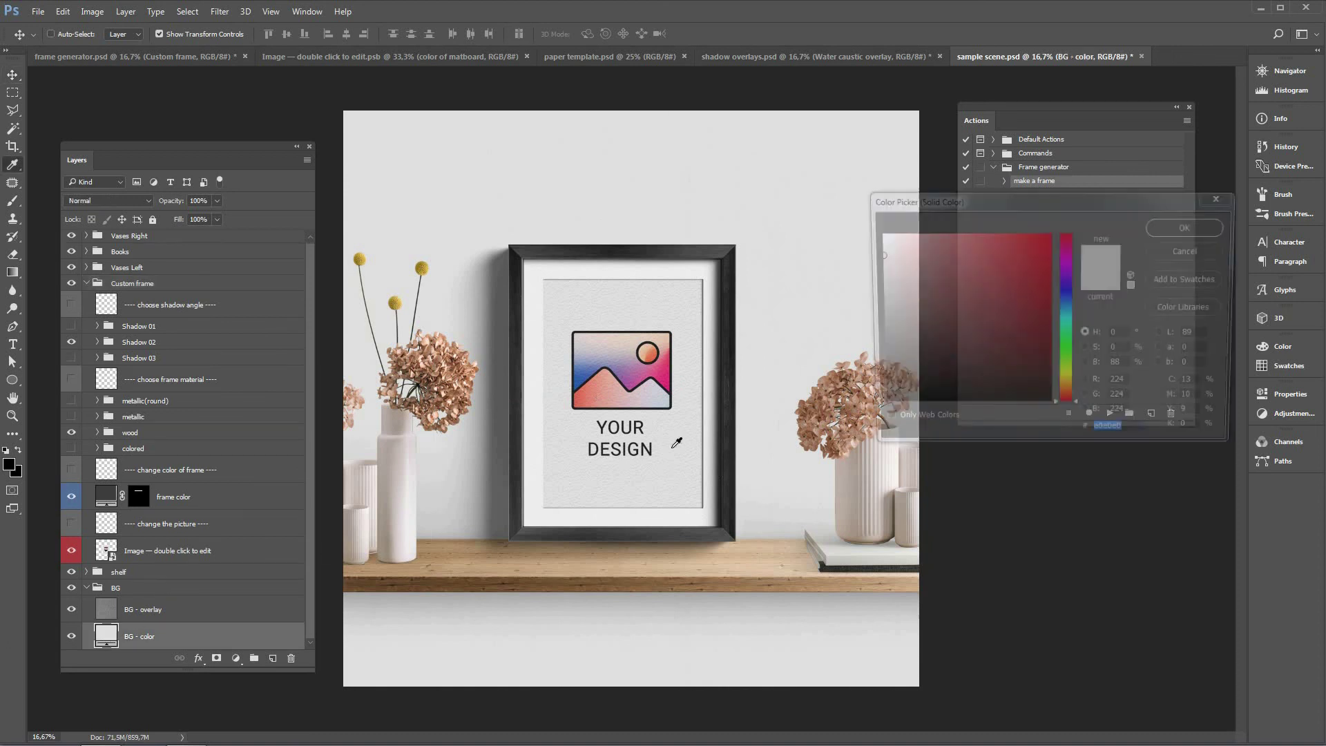
left_click(850, 504)
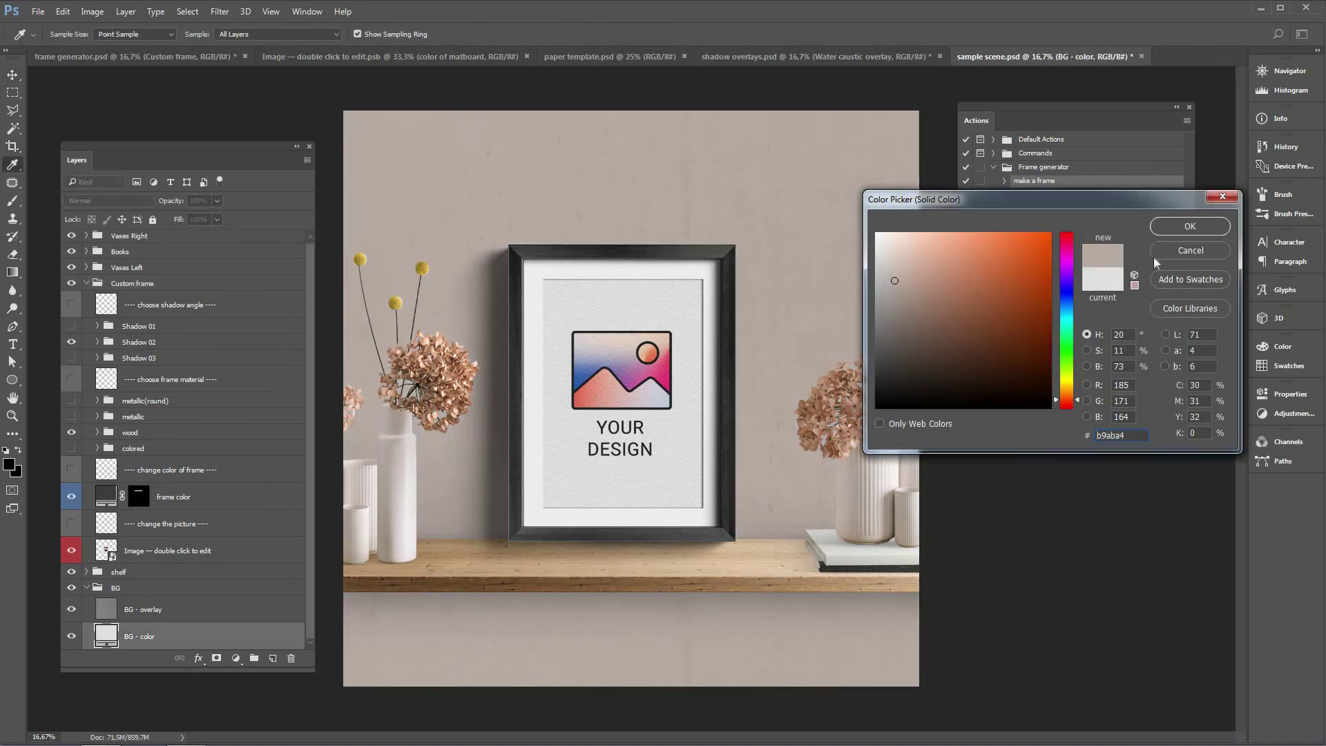
left_click(728, 453)
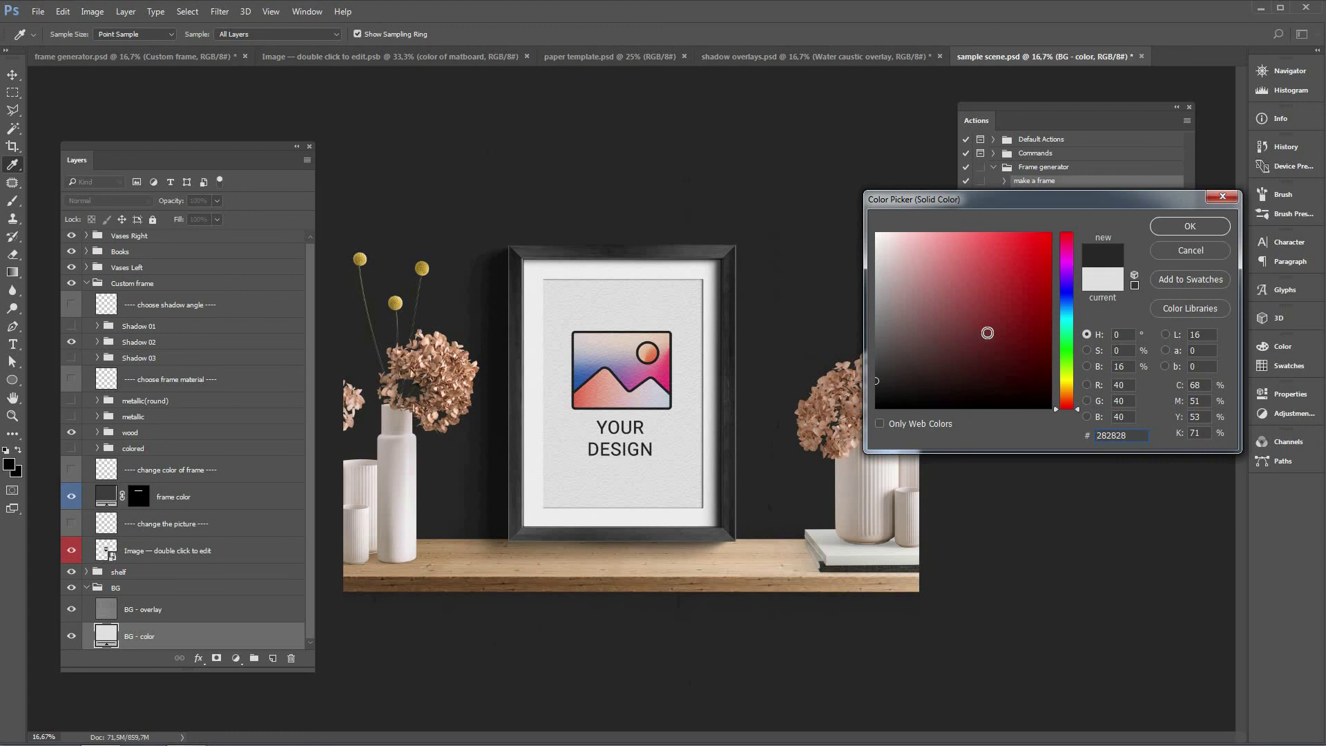
left_click(878, 245)
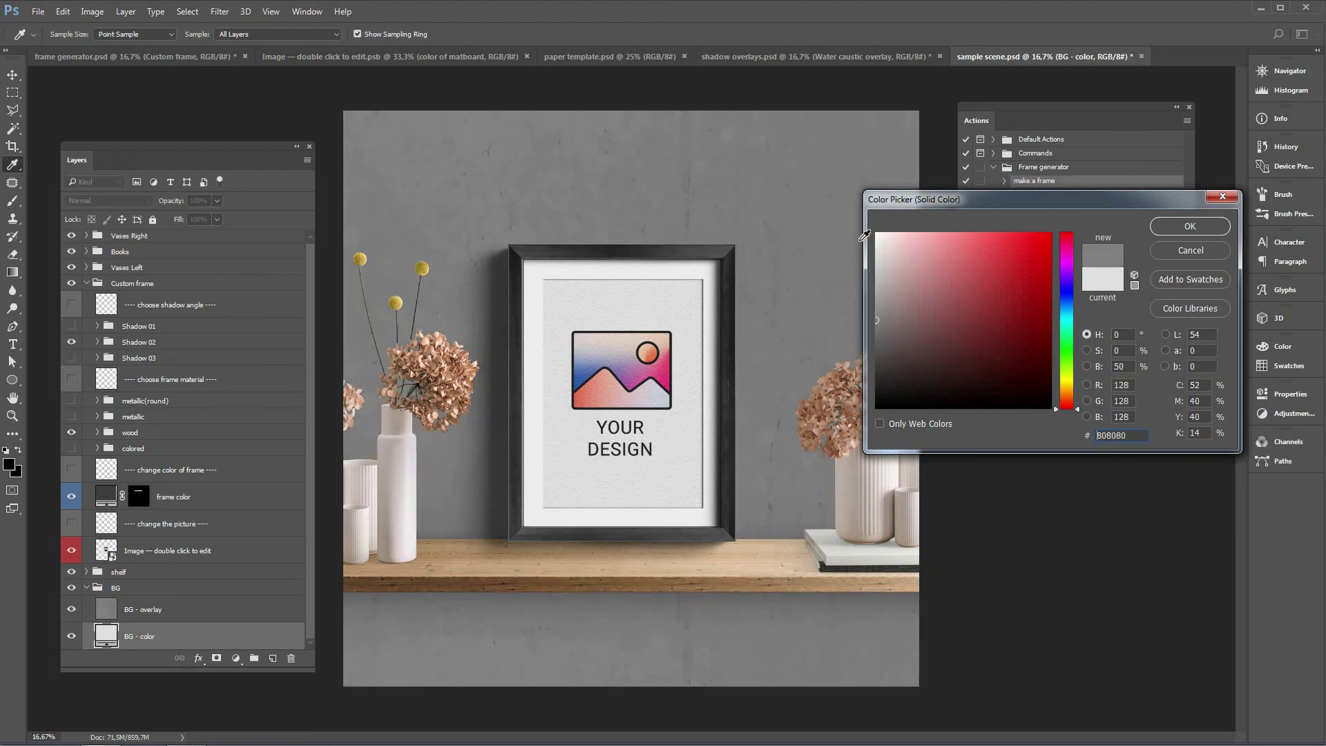
left_click(876, 240)
left_click(845, 476)
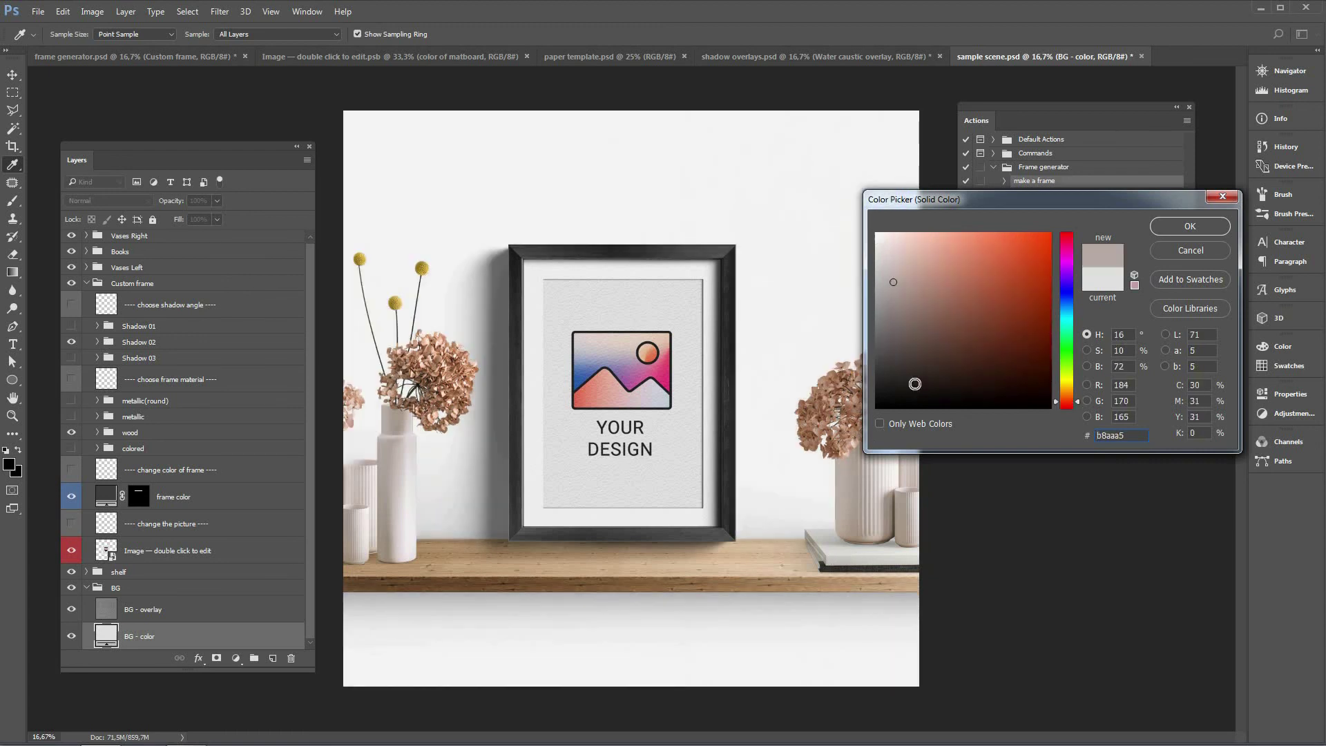
left_click(1189, 223)
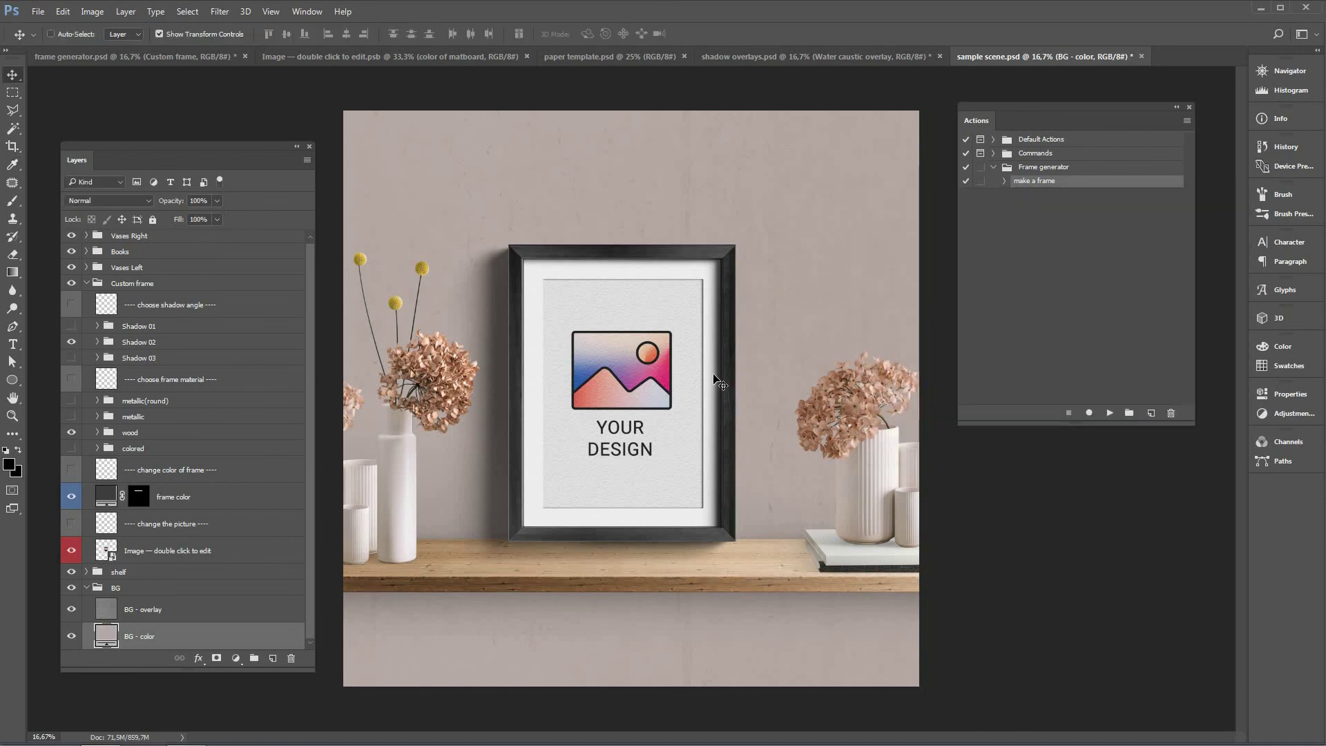